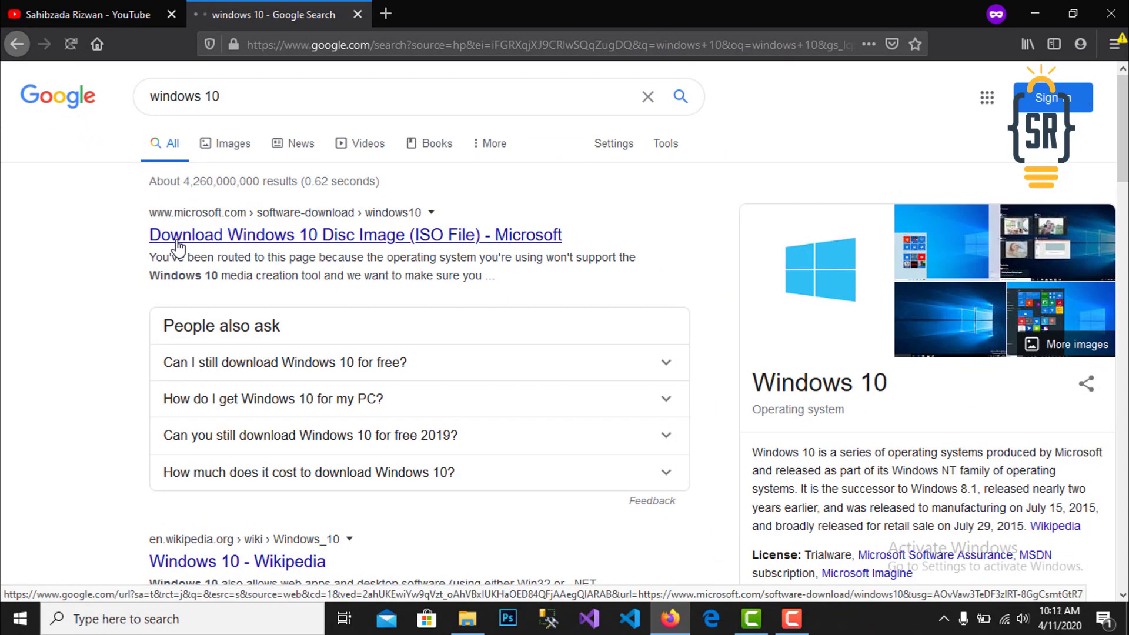
Step: Download the Windows 10 media creation tool from Microsoft's Download Windows 10 page and save MediaCreationTool1909.exe
left_click(285, 388)
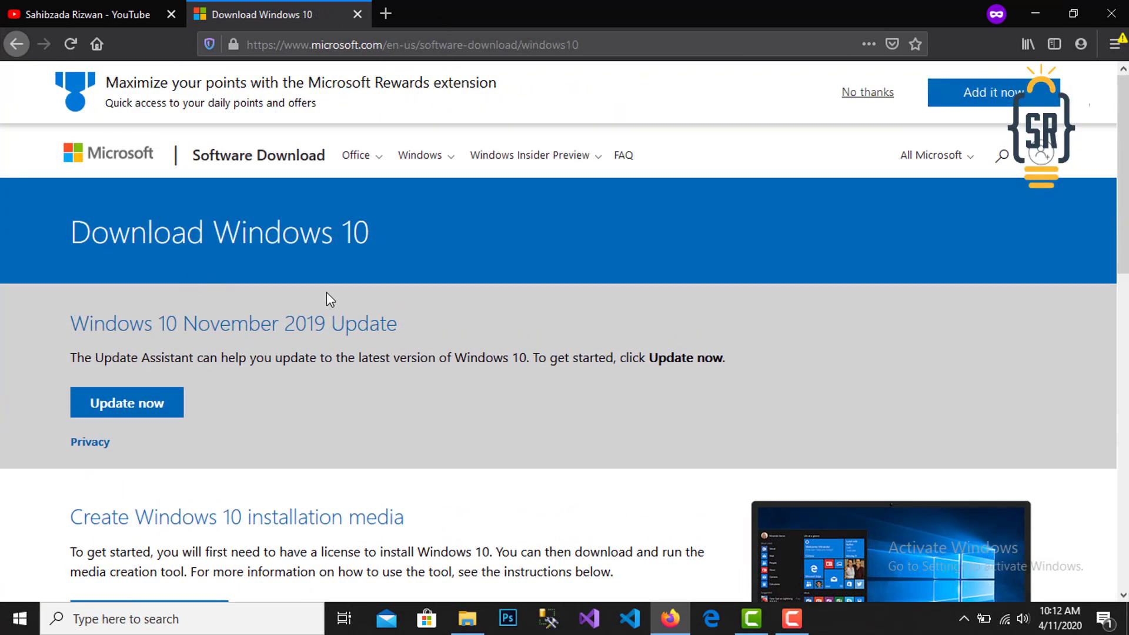
scroll(327, 300, "down", 1)
scroll(327, 306, "down", 4)
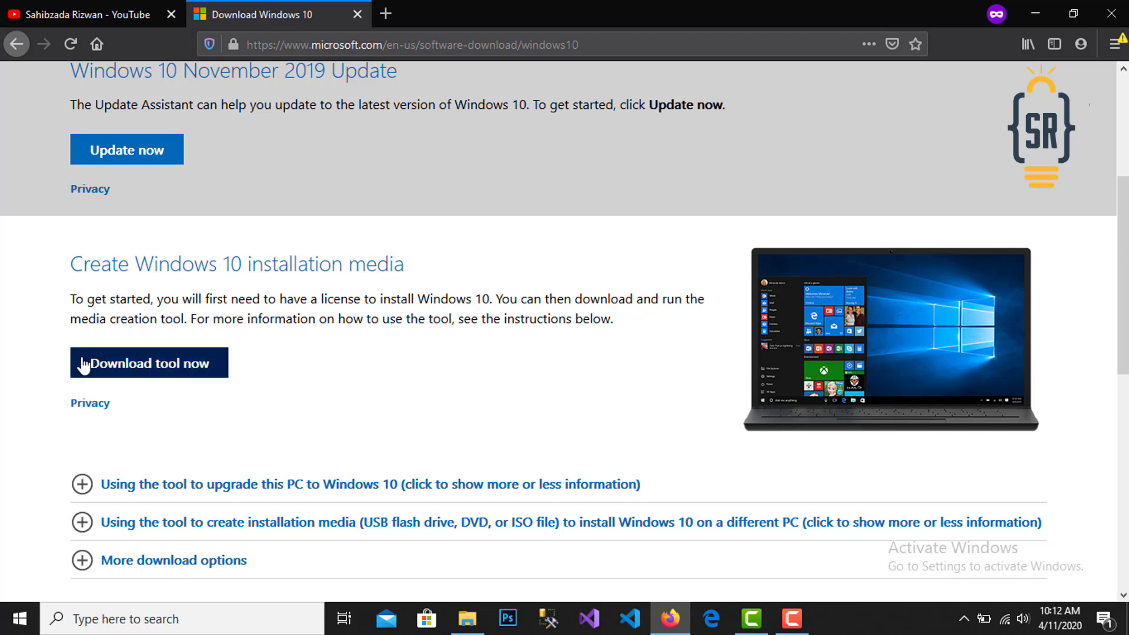
left_click(124, 377)
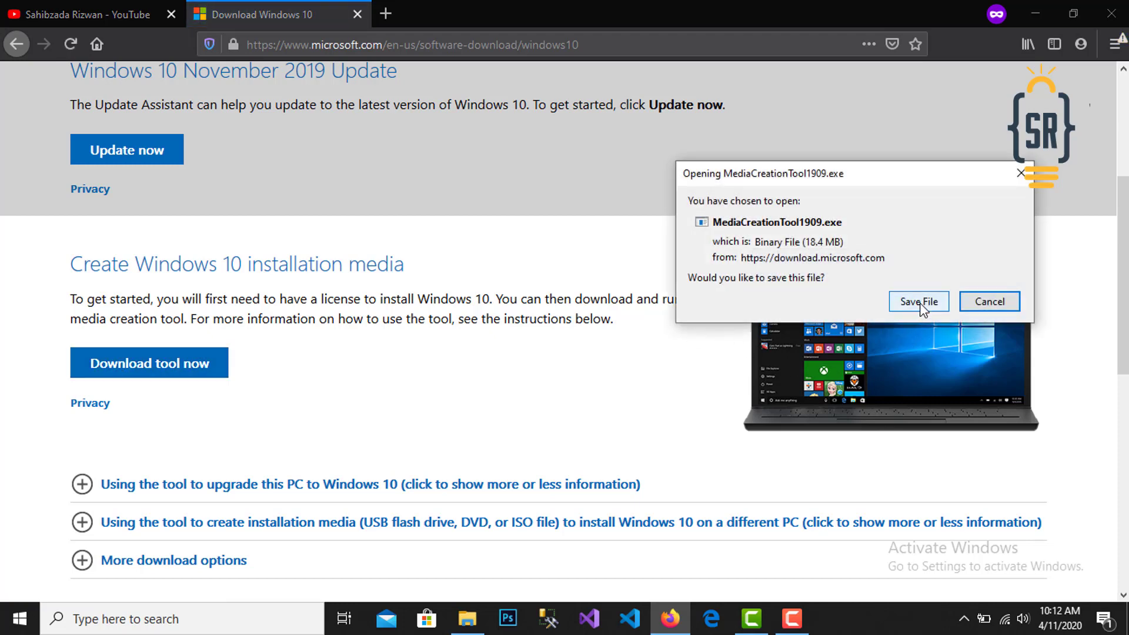
left_click(919, 303)
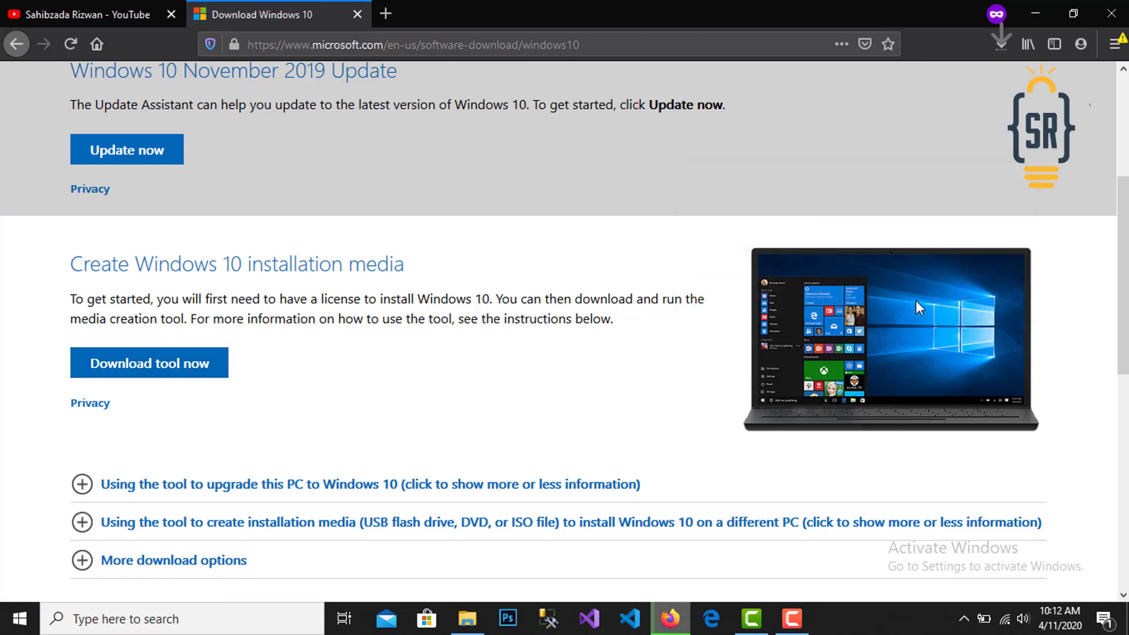
Step: Run the downloaded MediaCreationTool1909.exe to start Windows 10 Setup
left_click(990, 44)
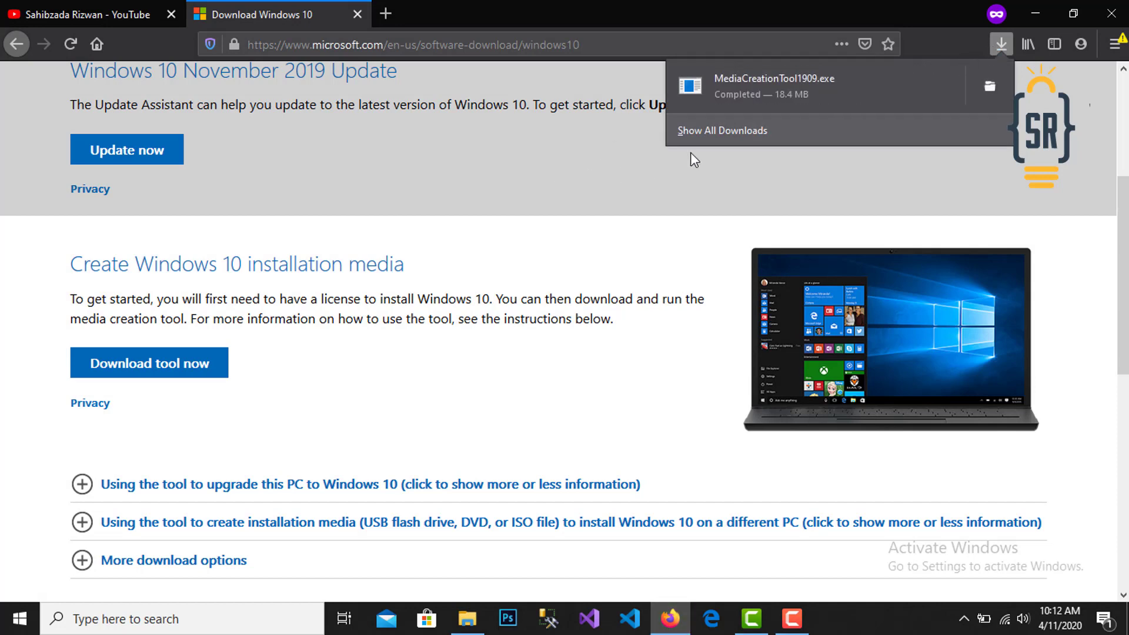
left_click(779, 81)
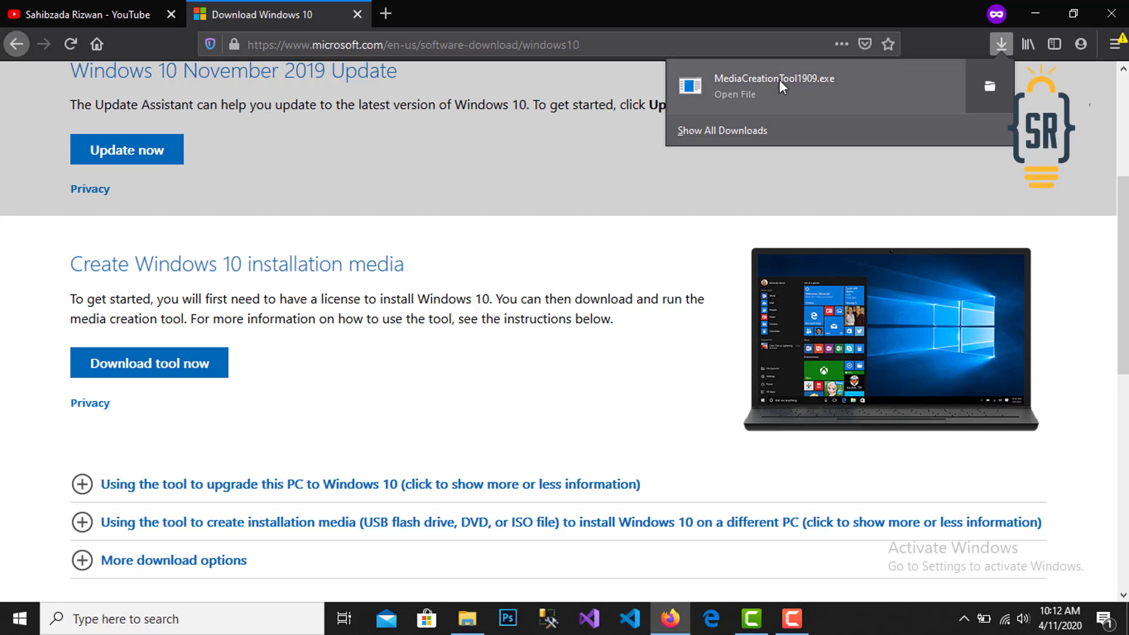
left_click(781, 104)
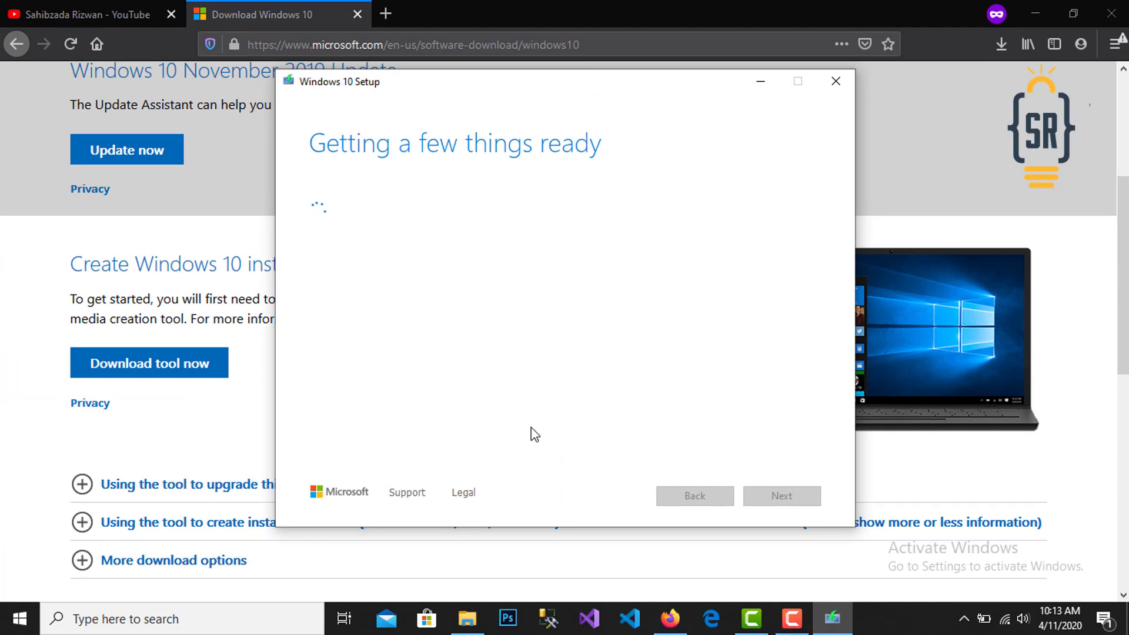
Step: Read through the Media Creation Tool's license terms and accept them
scroll(465, 327, "down", 3)
scroll(465, 327, "down", 3)
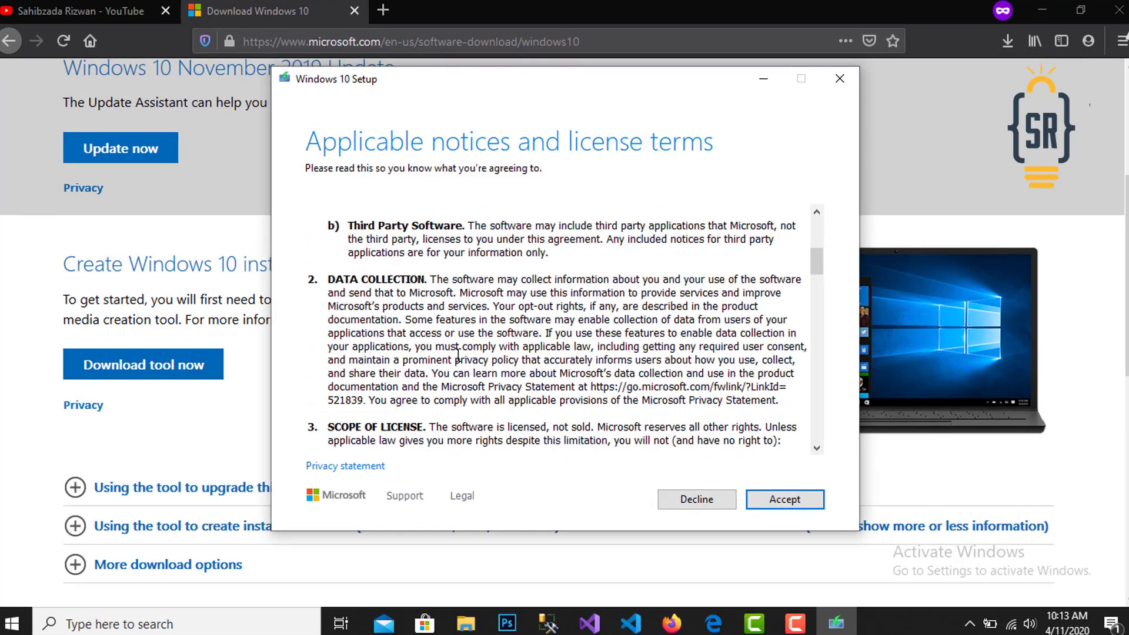
scroll(462, 347, "up", 6)
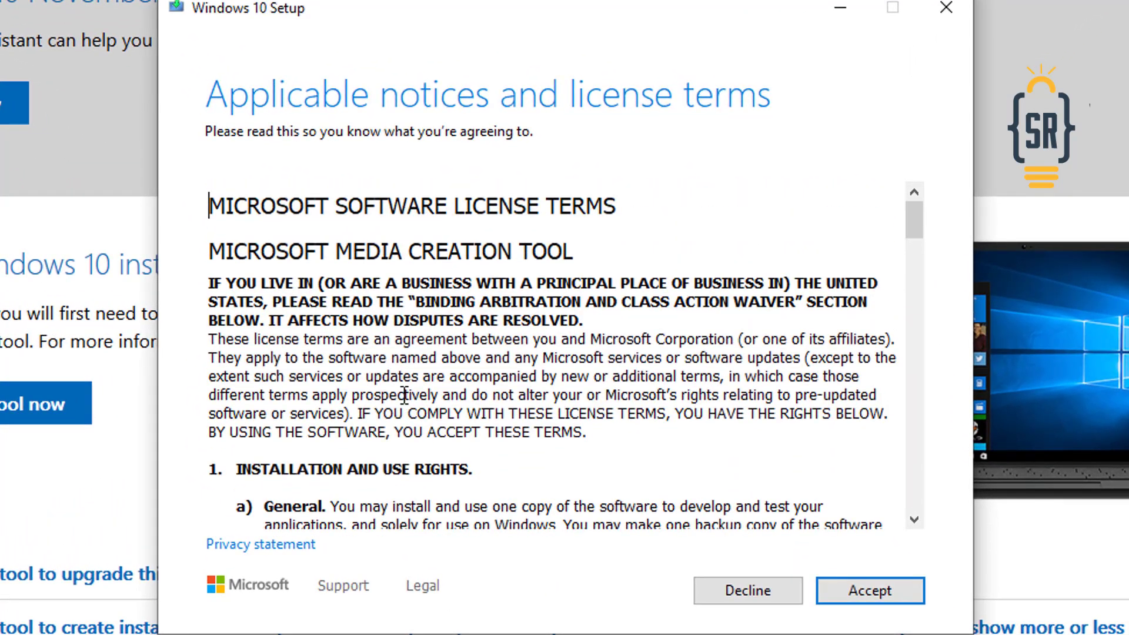
scroll(395, 369, "down", 5)
scroll(395, 369, "down", 15)
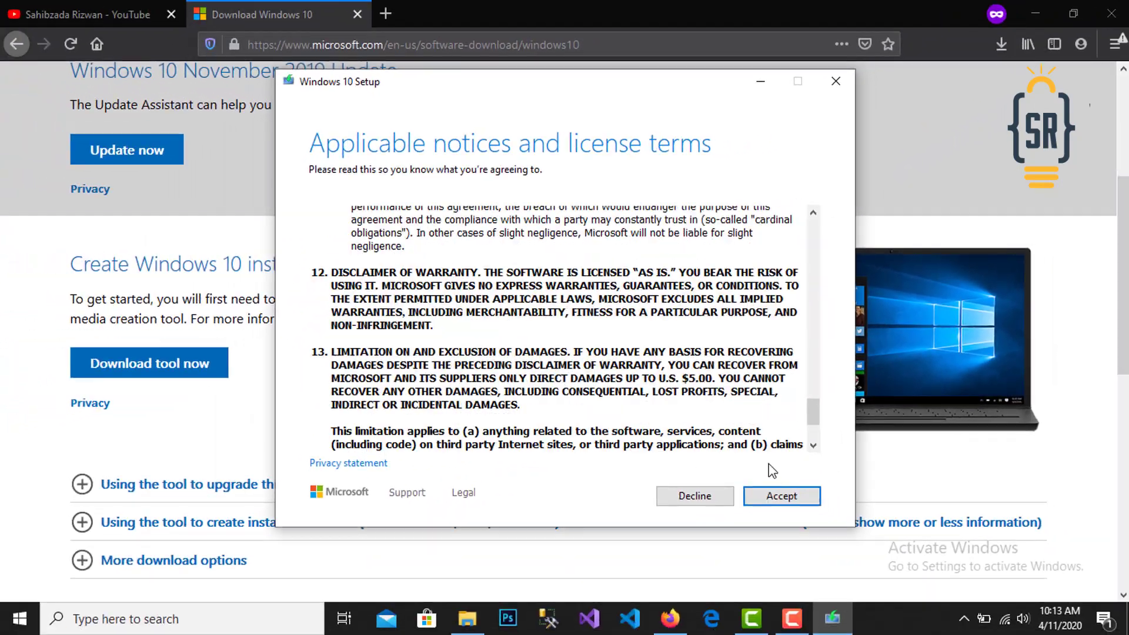
left_click(794, 497)
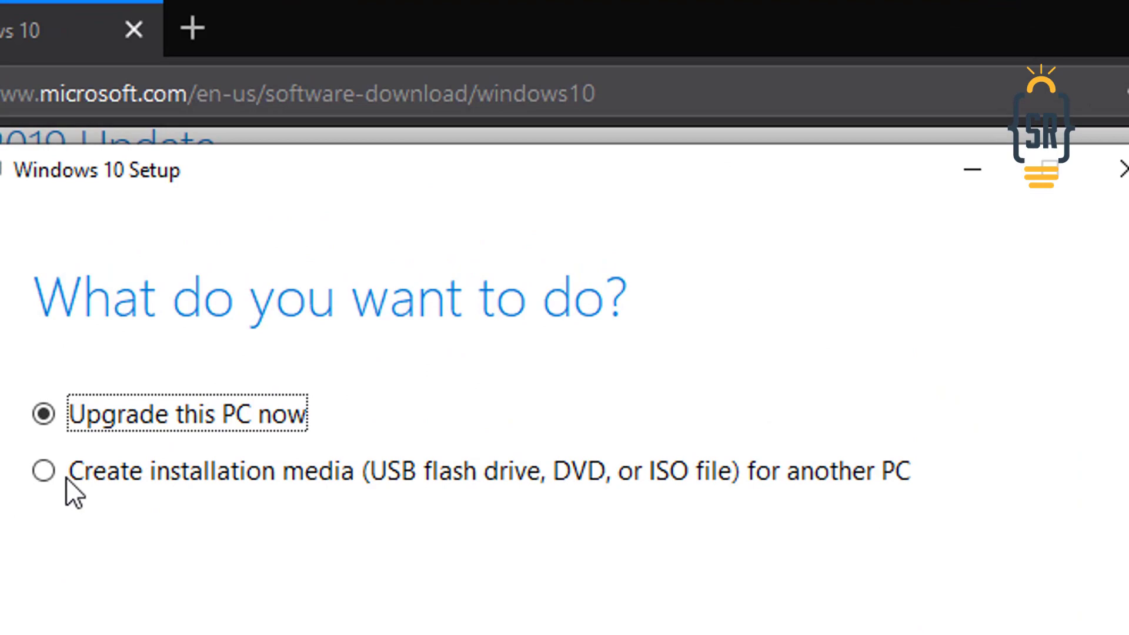
Step: Choose to create installation media for another PC and keep the recommended language, edition and architecture options
left_click(315, 229)
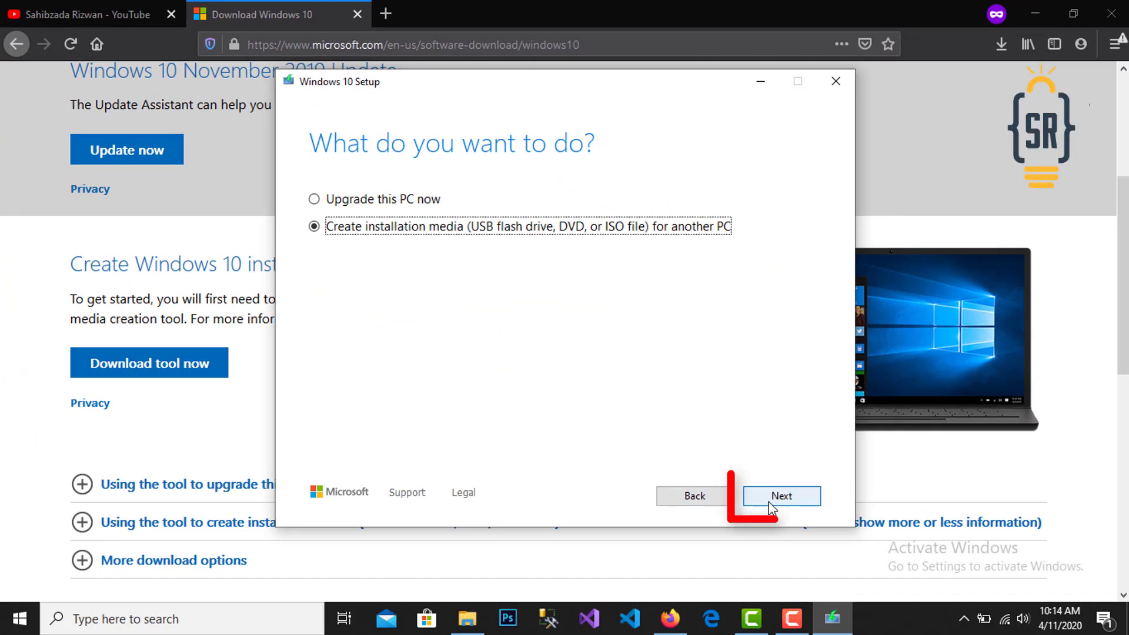
left_click(770, 497)
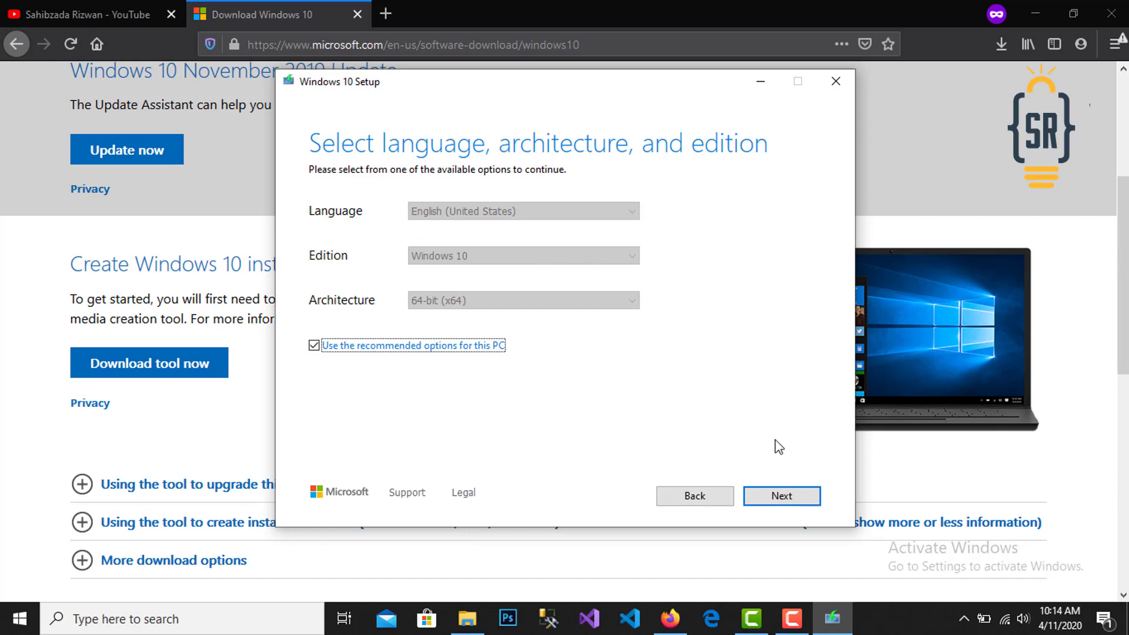
left_click(771, 495)
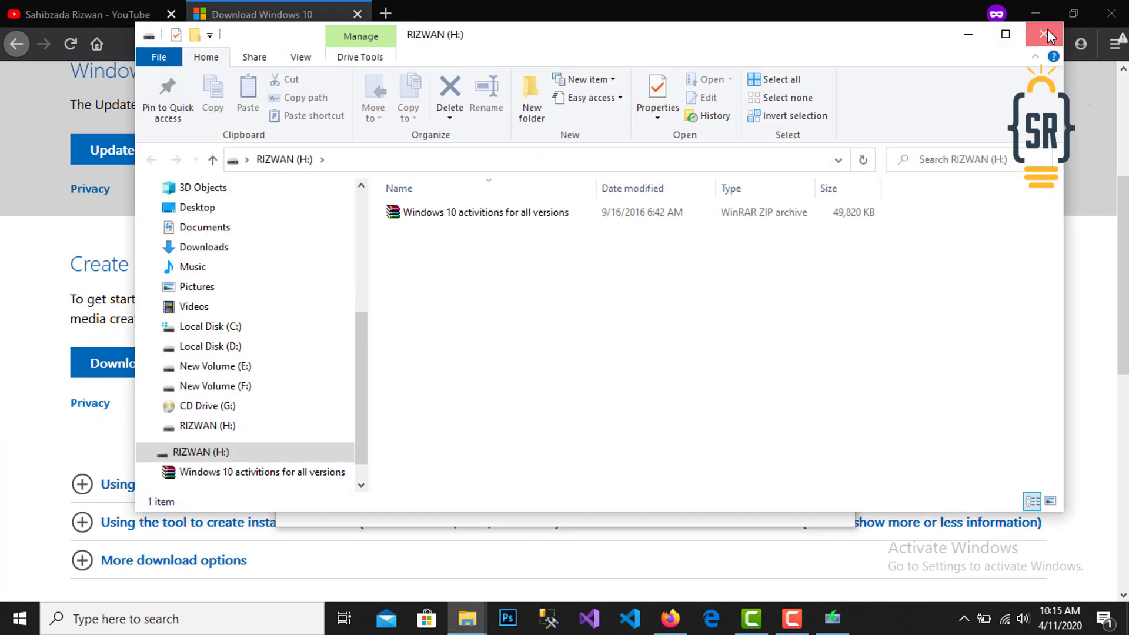
Step: Close the USB drive's folder window, create the installation media on USB flash drive H:, and finish Windows 10 Setup
left_click(1047, 34)
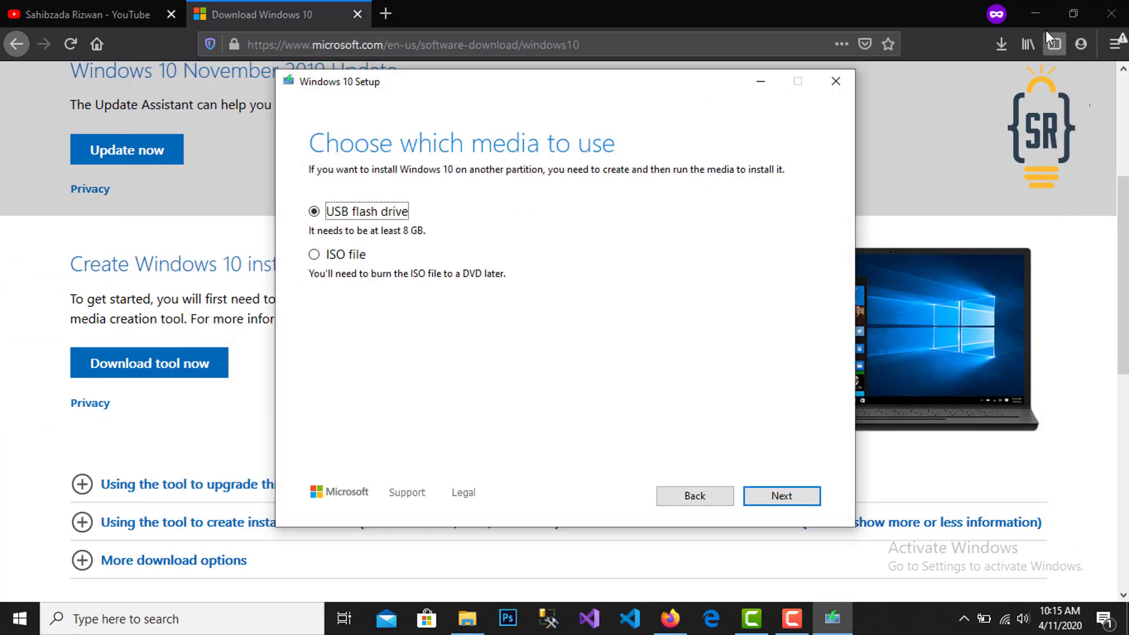
left_click(775, 500)
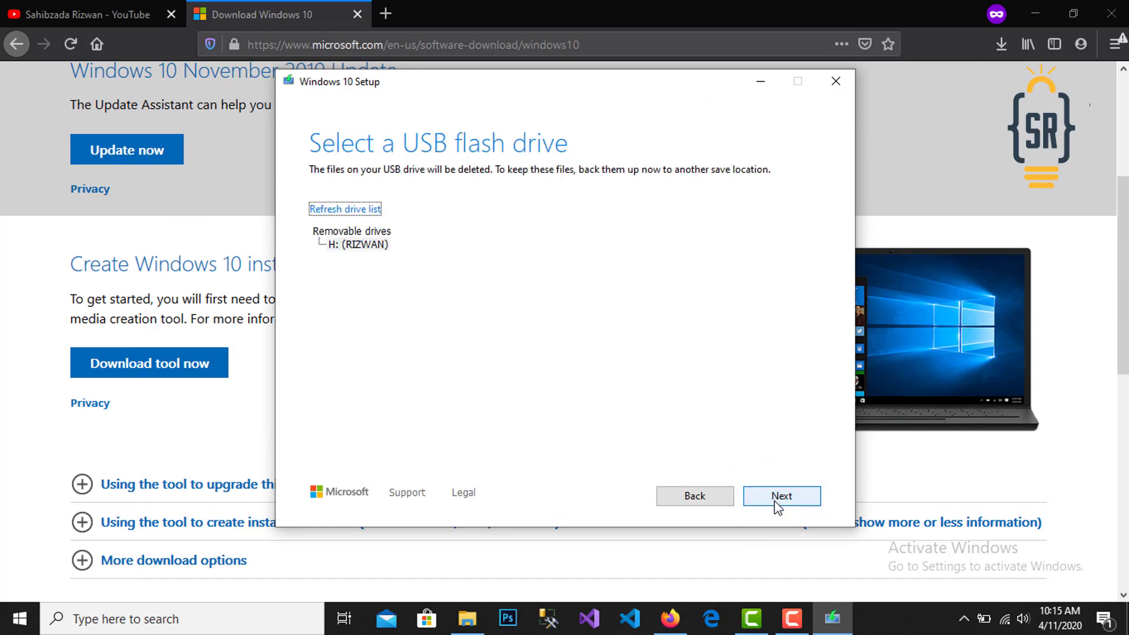
left_click(351, 233)
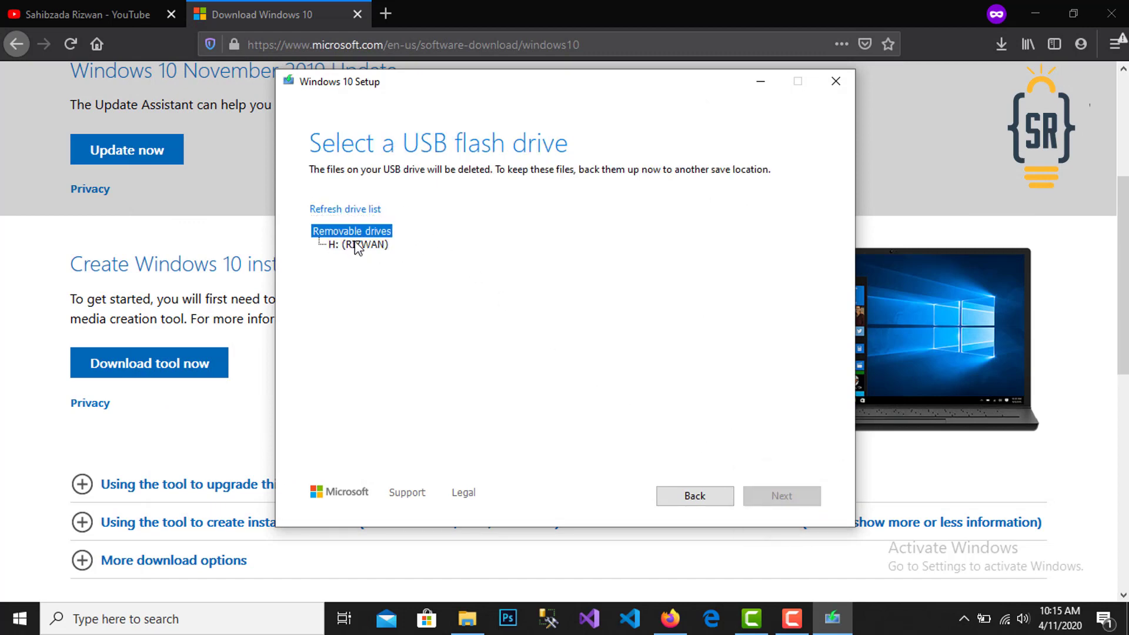
left_click(358, 247)
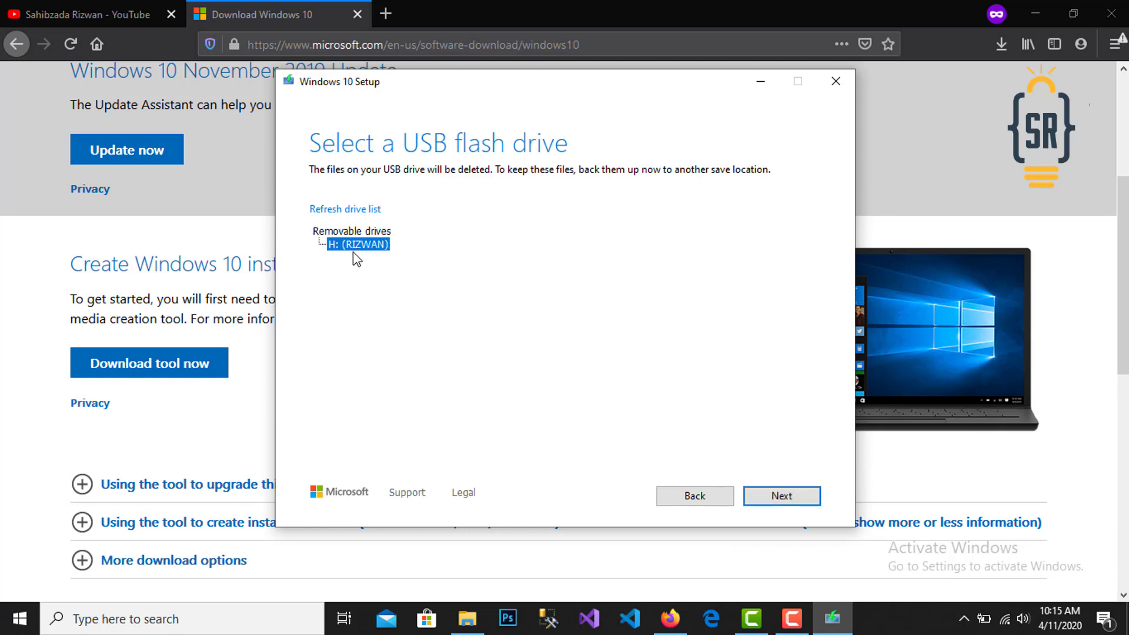
left_click(782, 496)
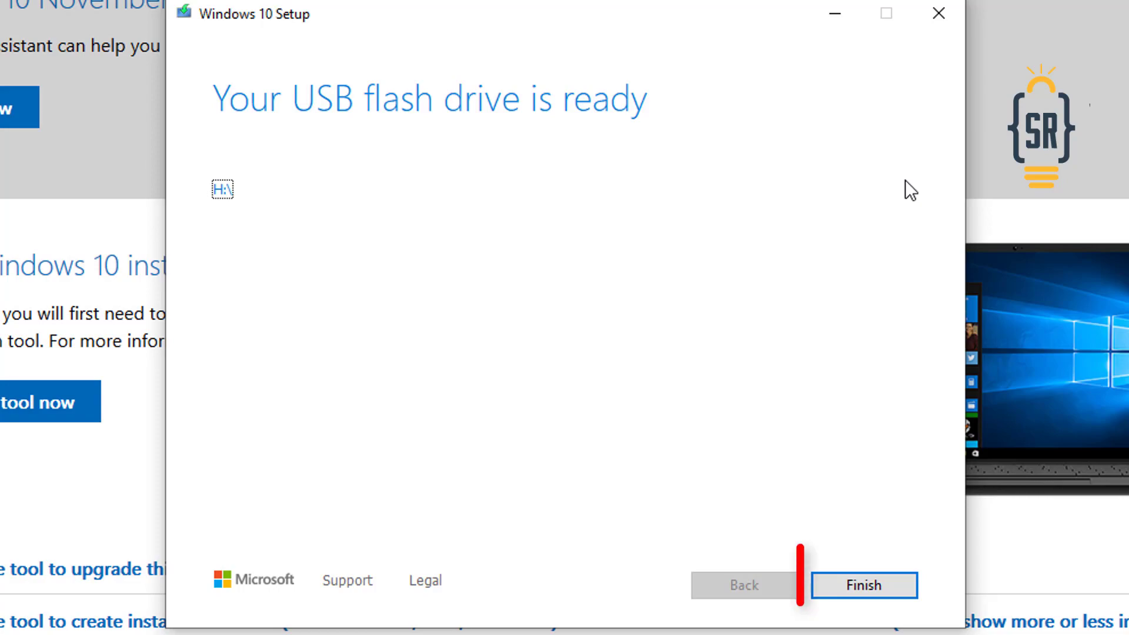
left_click(856, 578)
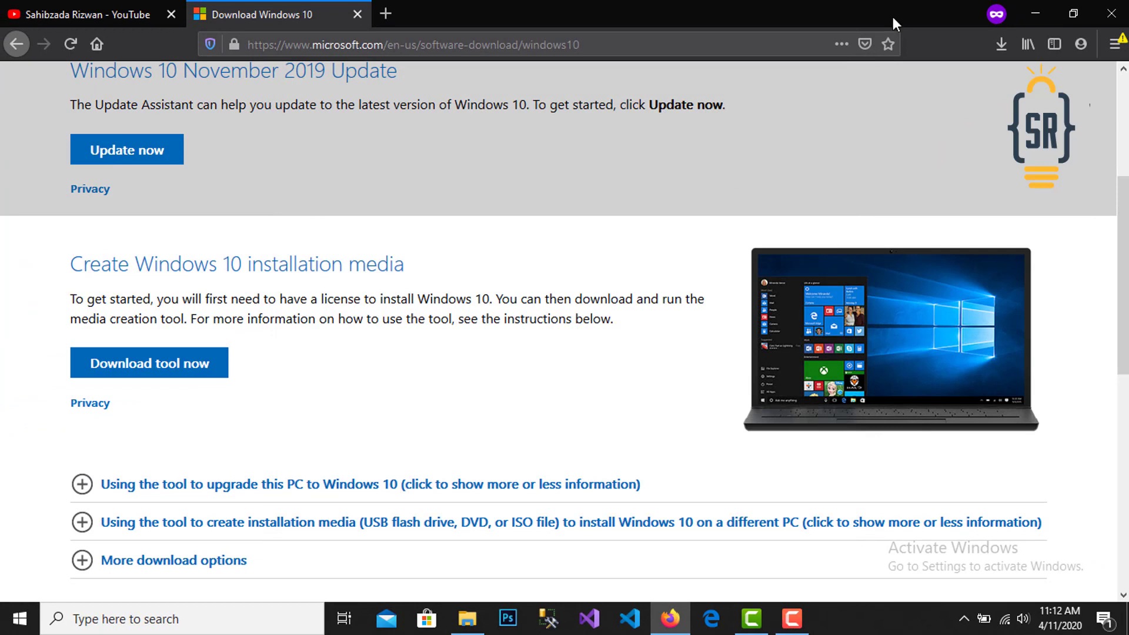
Step: Open the ESD-USB (H:) drive in File Explorer, examine the installation files on it, and close the window
left_click(468, 629)
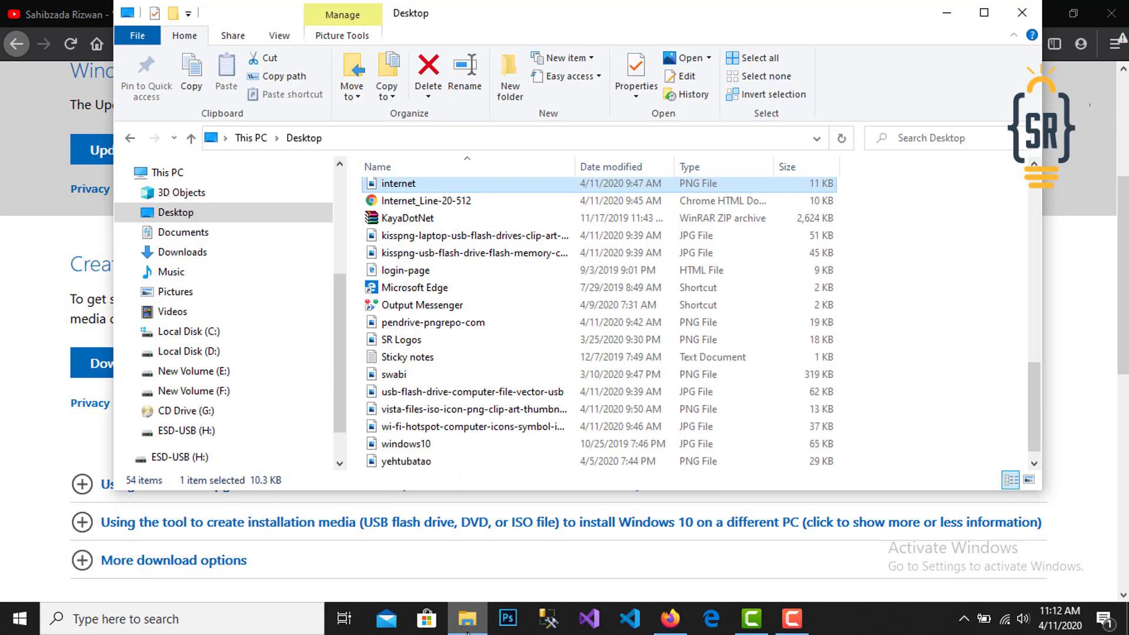
left_click(177, 173)
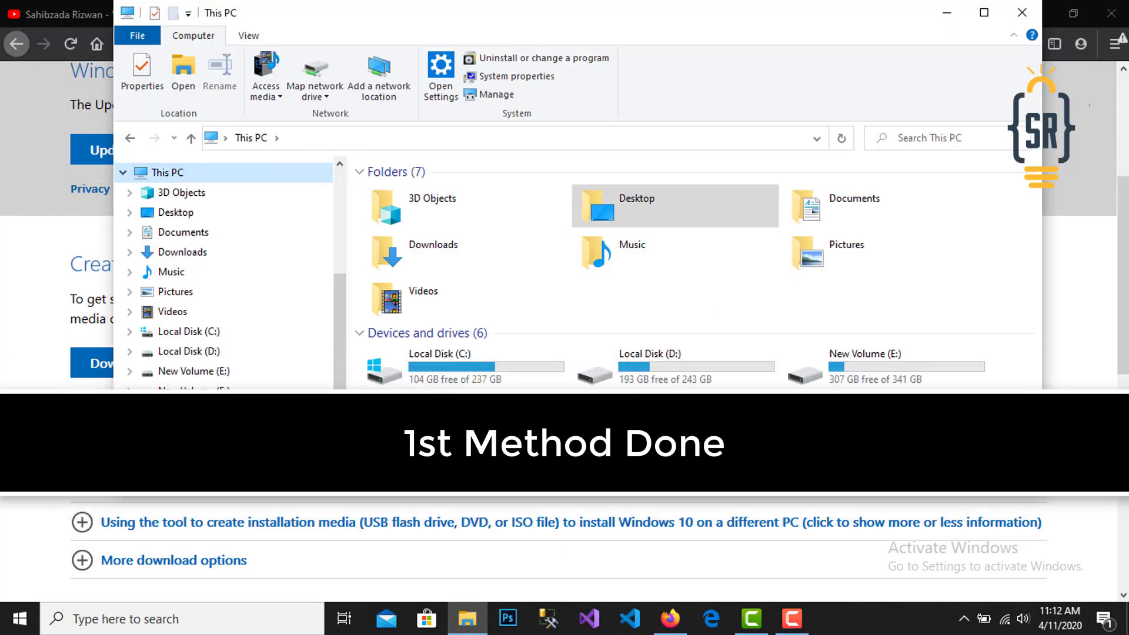
double_click(850, 425)
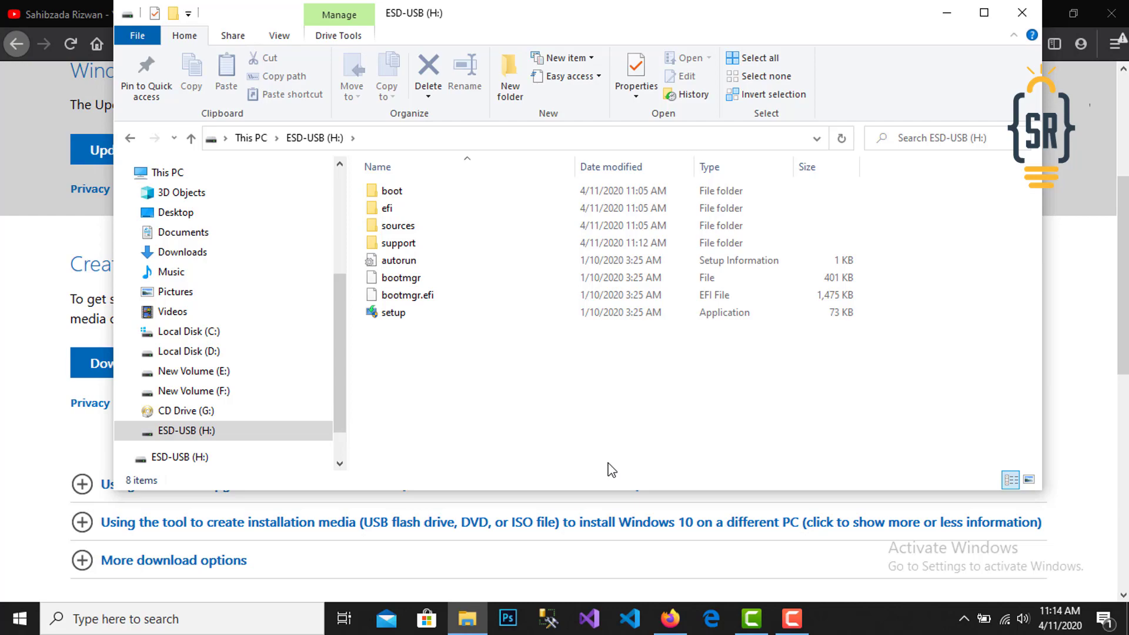
left_click(1023, 12)
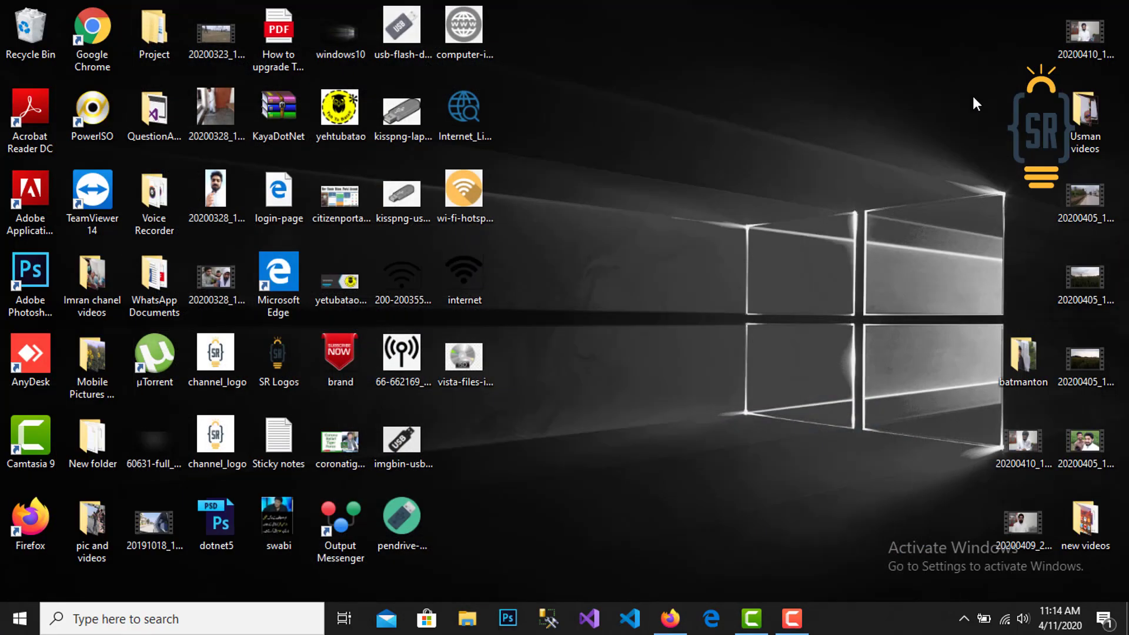
Step: Switch back to Firefox, run the downloaded MediaCreationTool1909.exe again, and accept its license terms
left_click(670, 619)
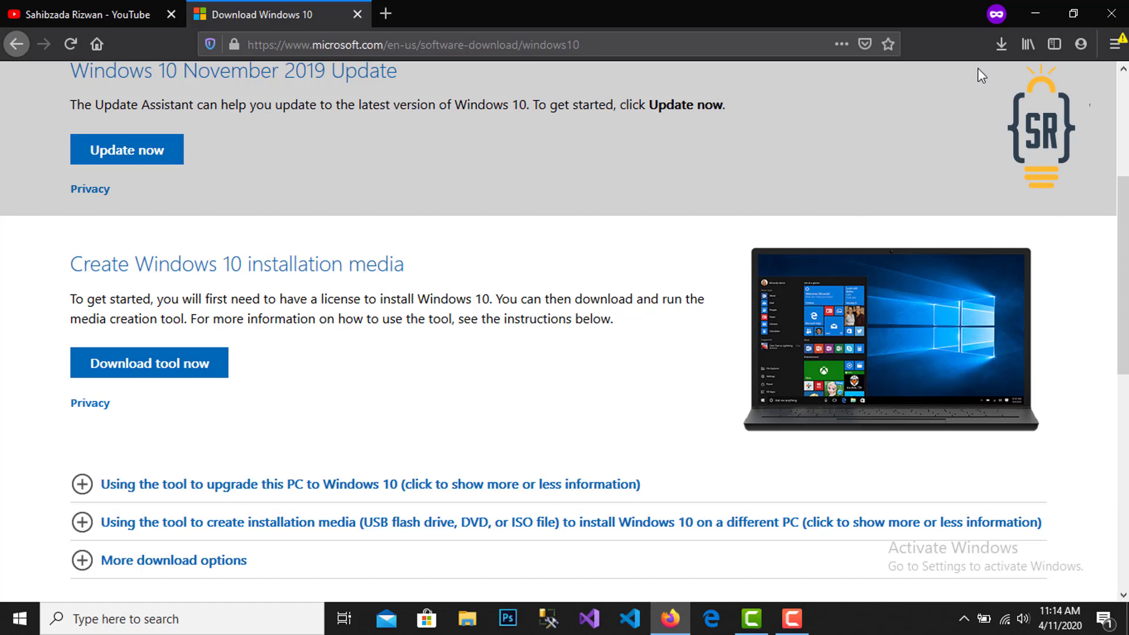
left_click(1001, 45)
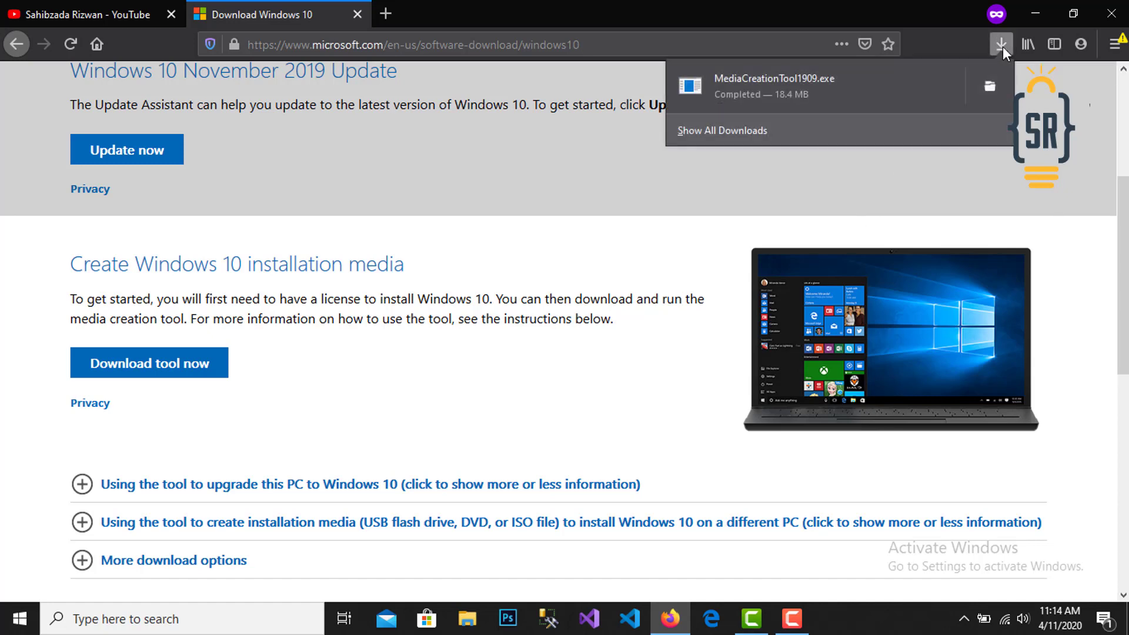
left_click(775, 84)
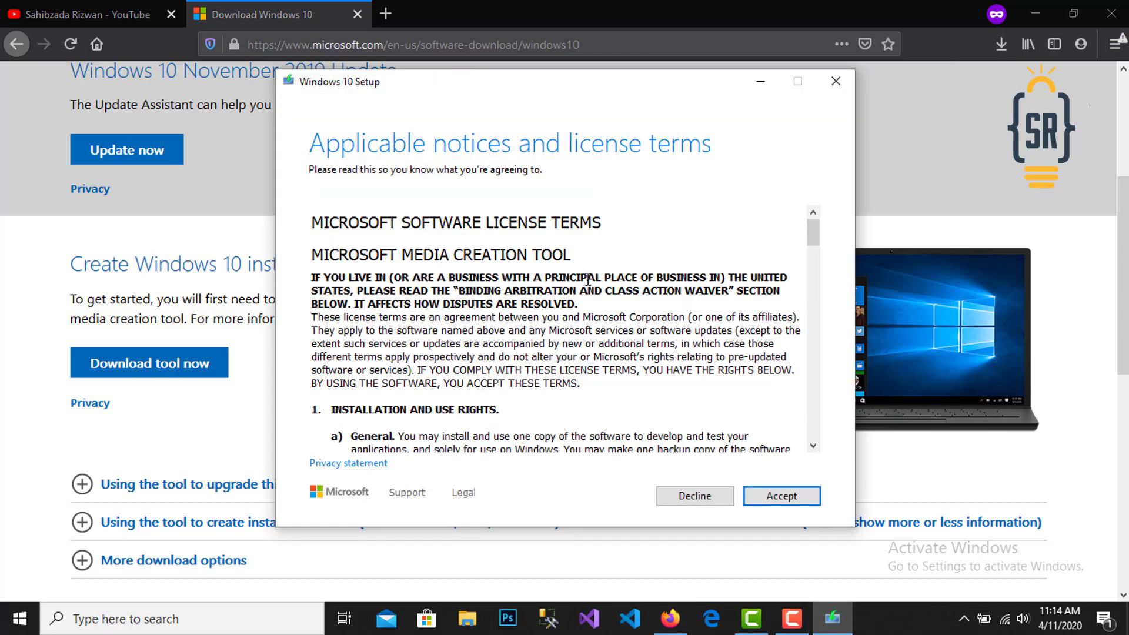
scroll(589, 279, "down", 15)
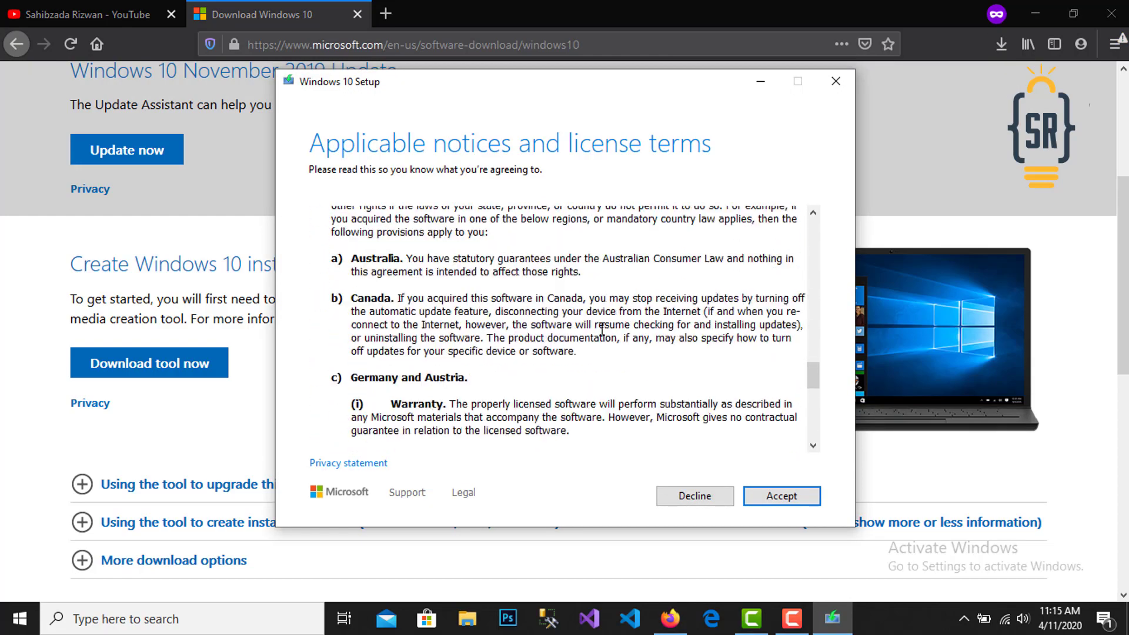
scroll(602, 329, "down", 5)
left_click(786, 497)
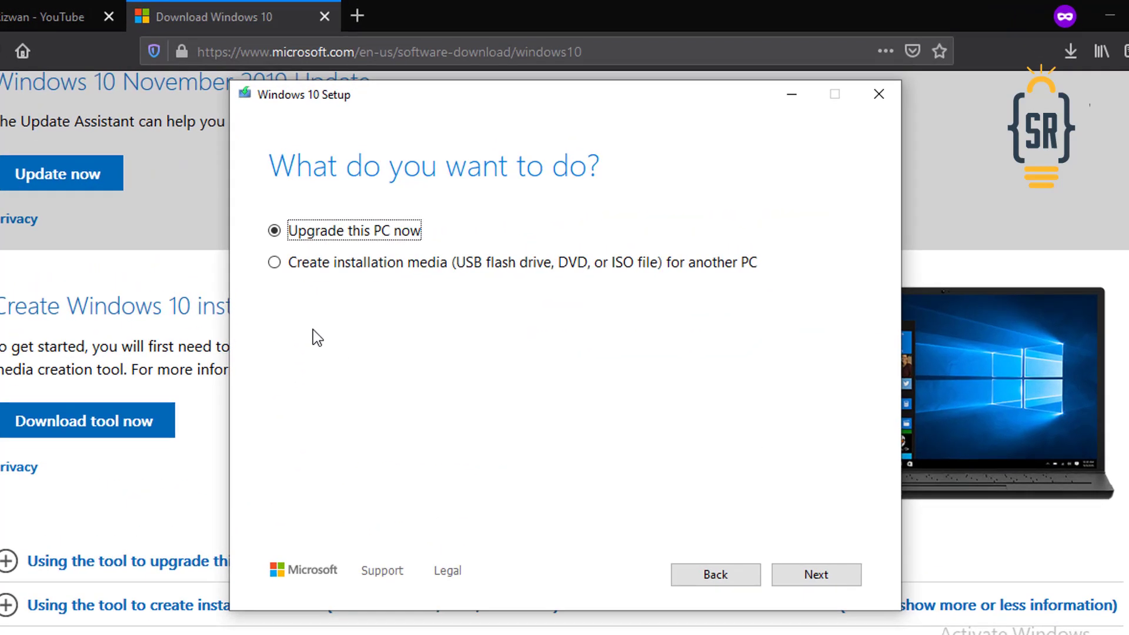
Step: Select creating installation media for another PC and proceed with the recommended options for this PC
left_click(274, 263)
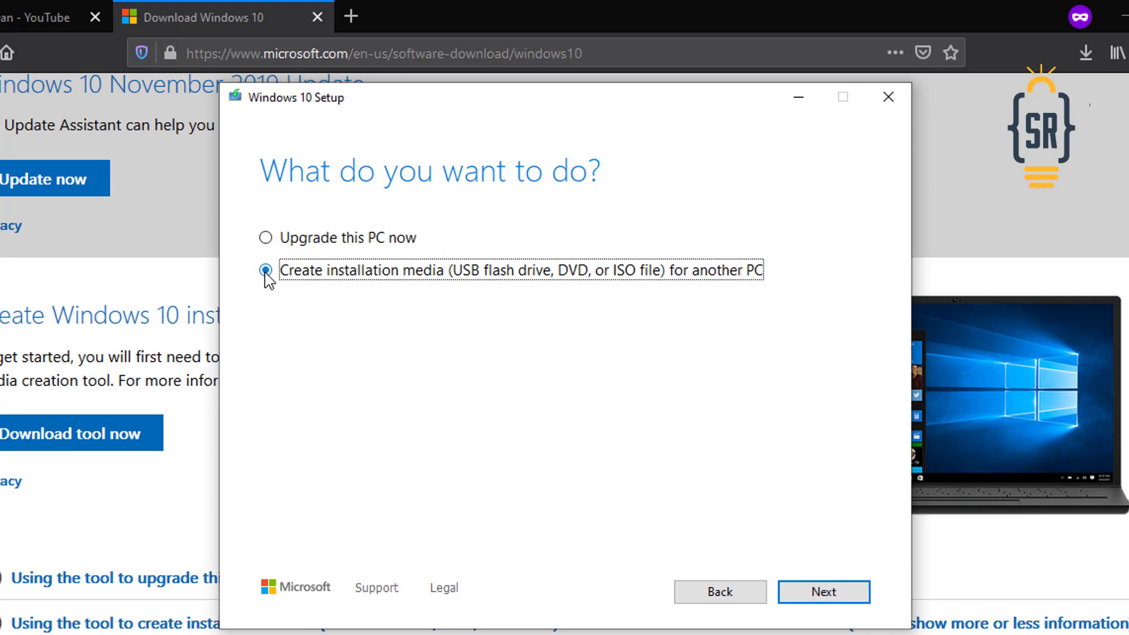
left_click(817, 594)
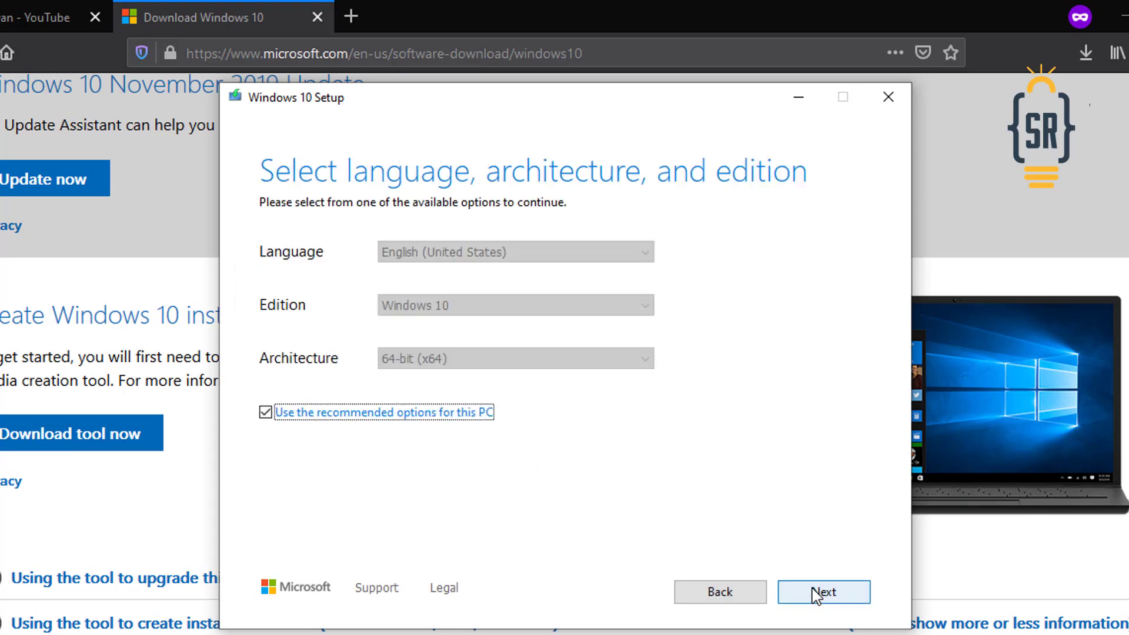
left_click(821, 595)
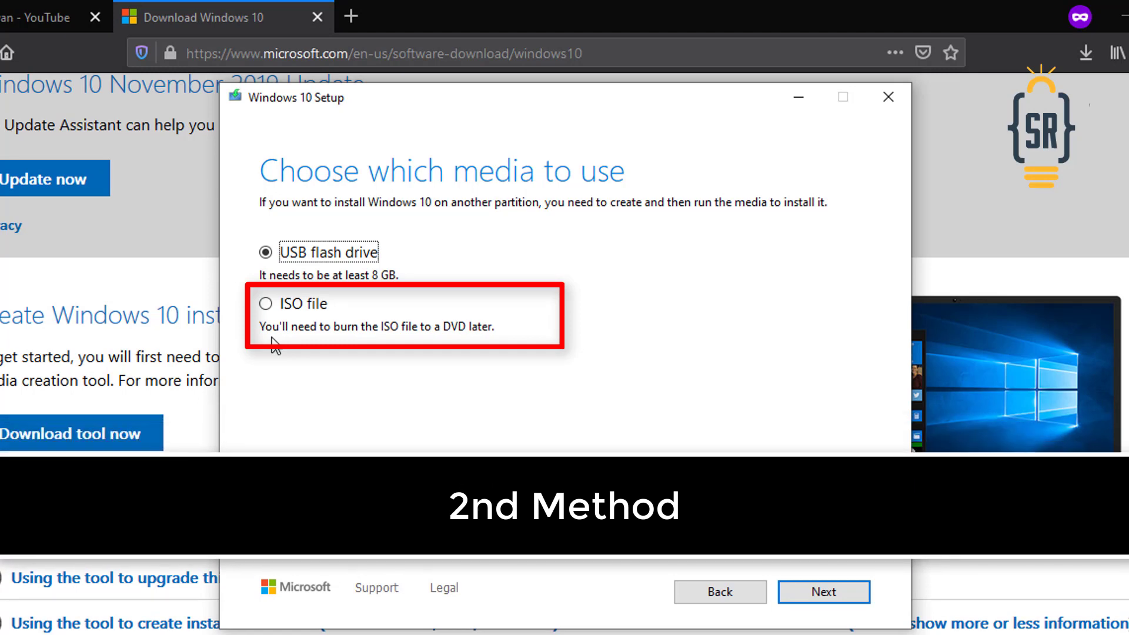
Step: Create the installation media as an ISO file named Windows on the Desktop and finish Windows 10 Setup
left_click(262, 309)
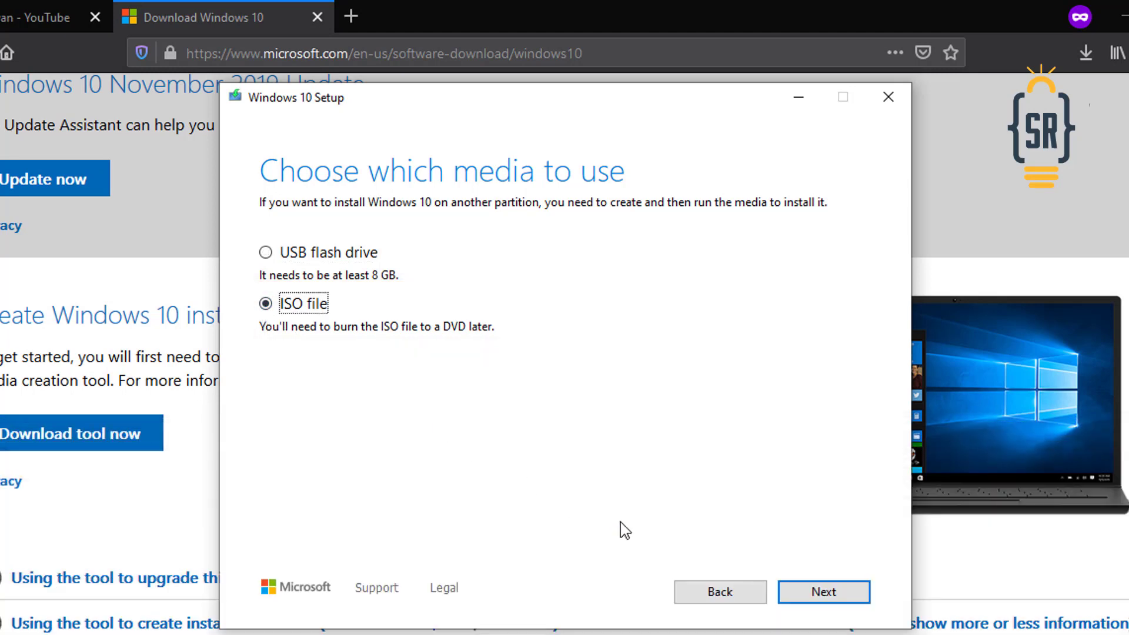
left_click(817, 595)
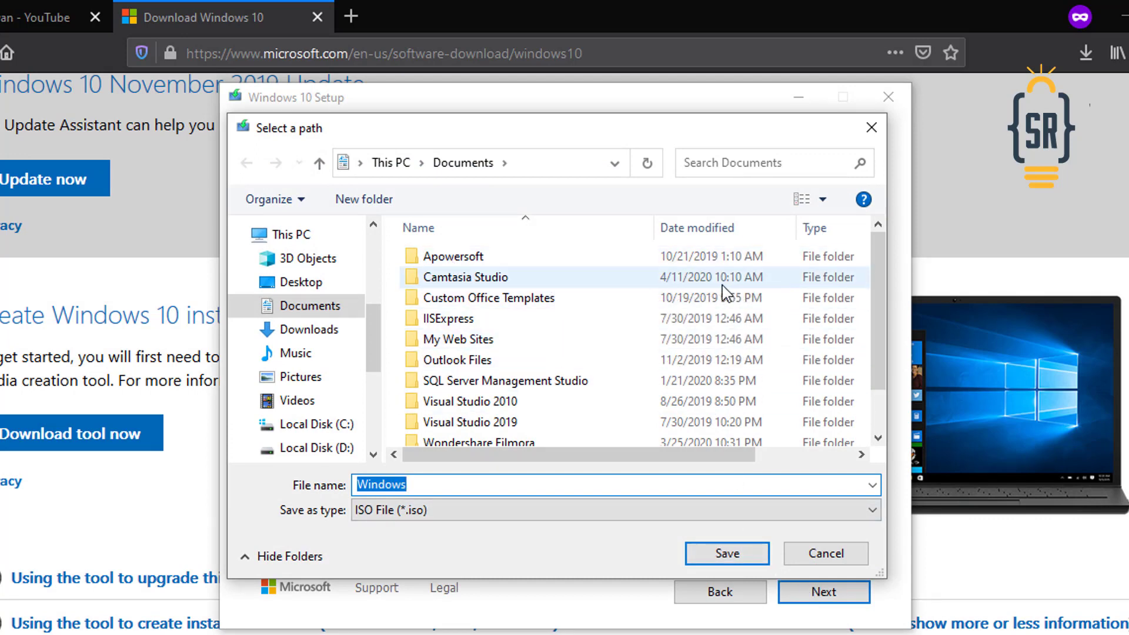
left_click(318, 288)
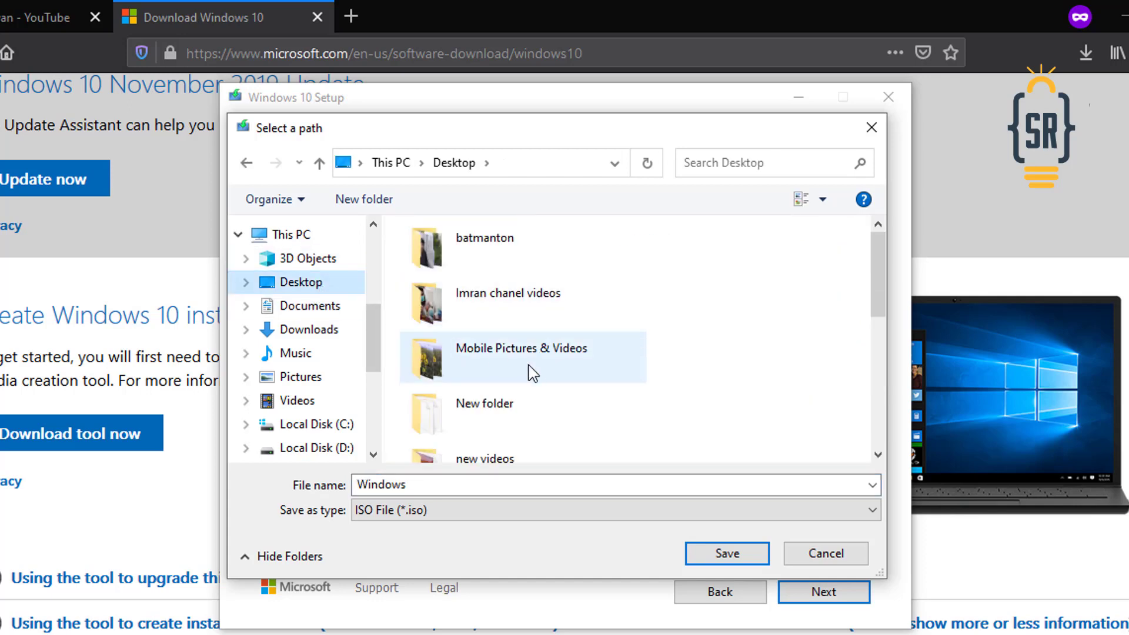
scroll(533, 382, "down", 5)
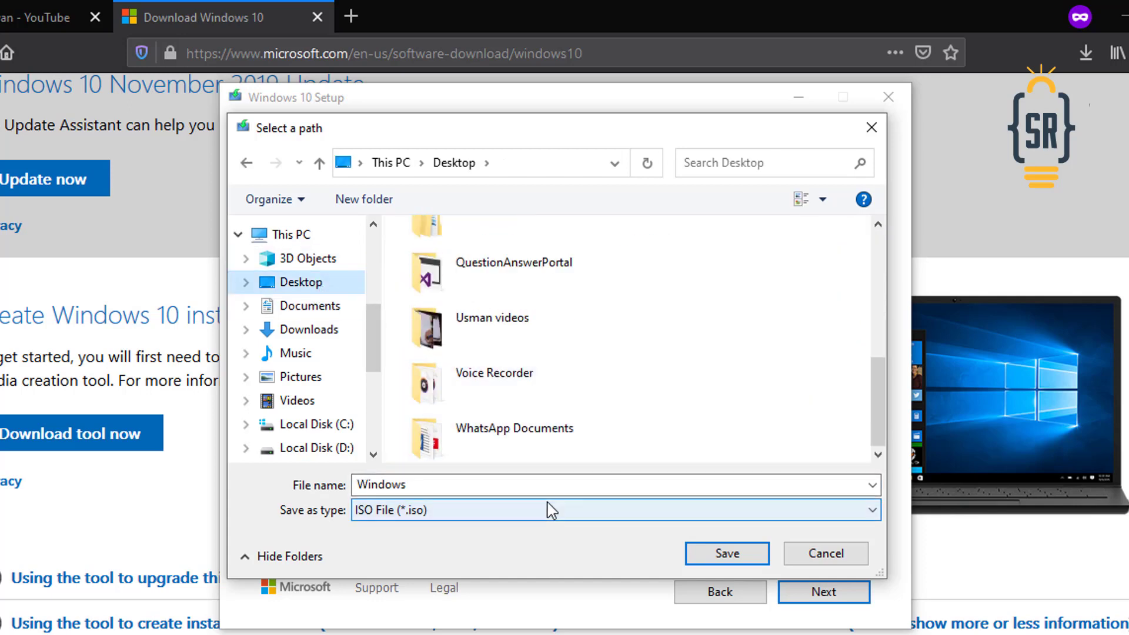
left_click(707, 558)
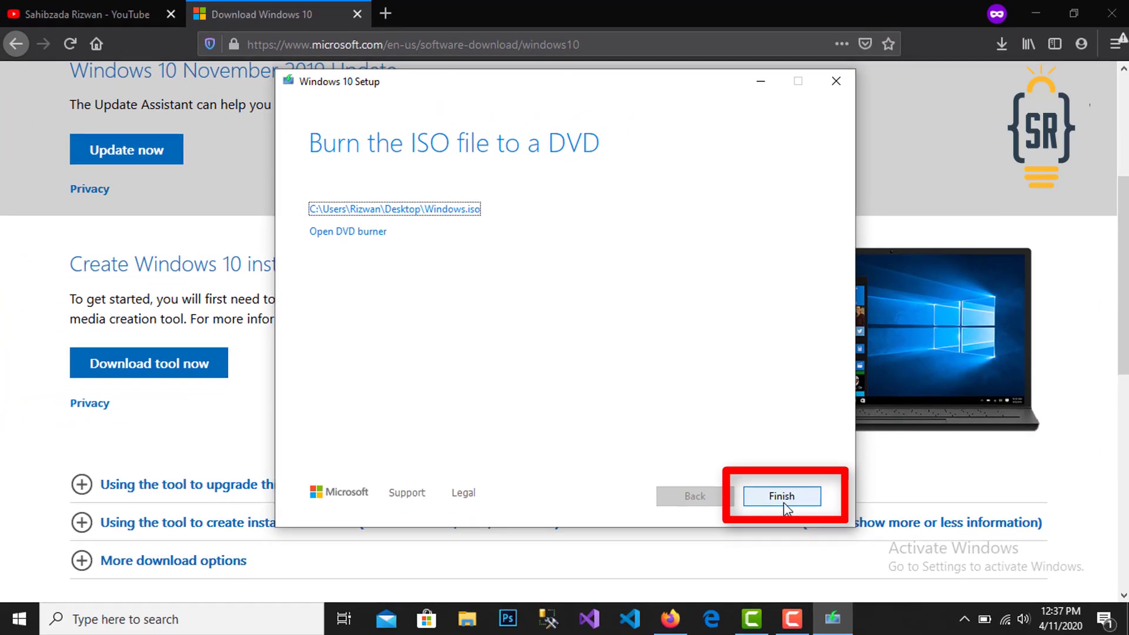
left_click(781, 497)
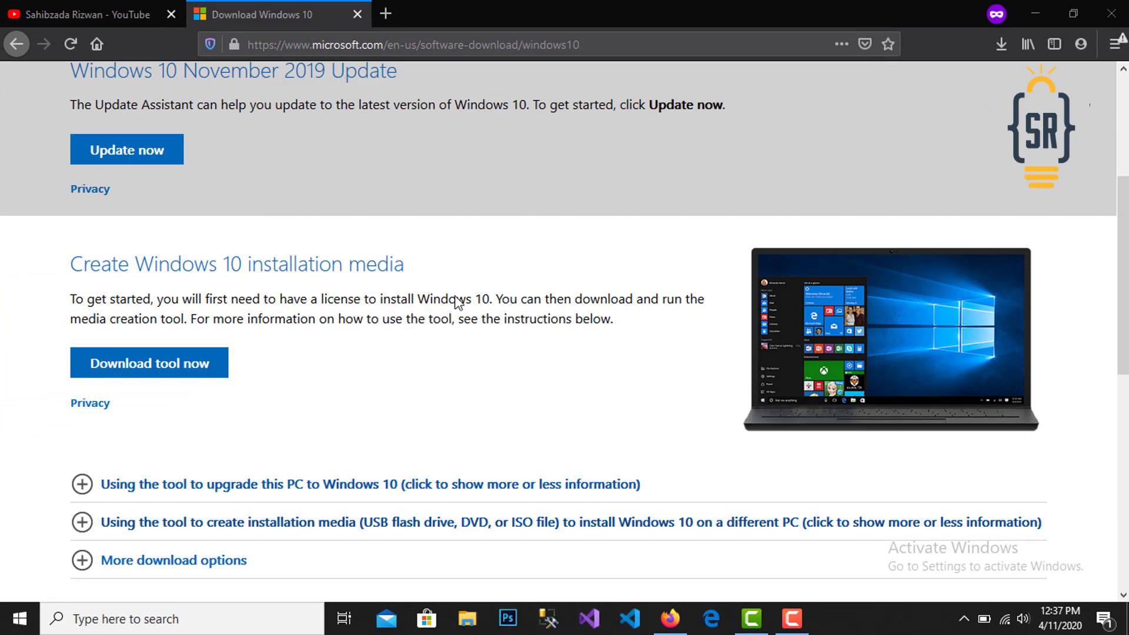
Step: Search the web for rufus in a new browser tab and open the official Rufus website
left_click(385, 16)
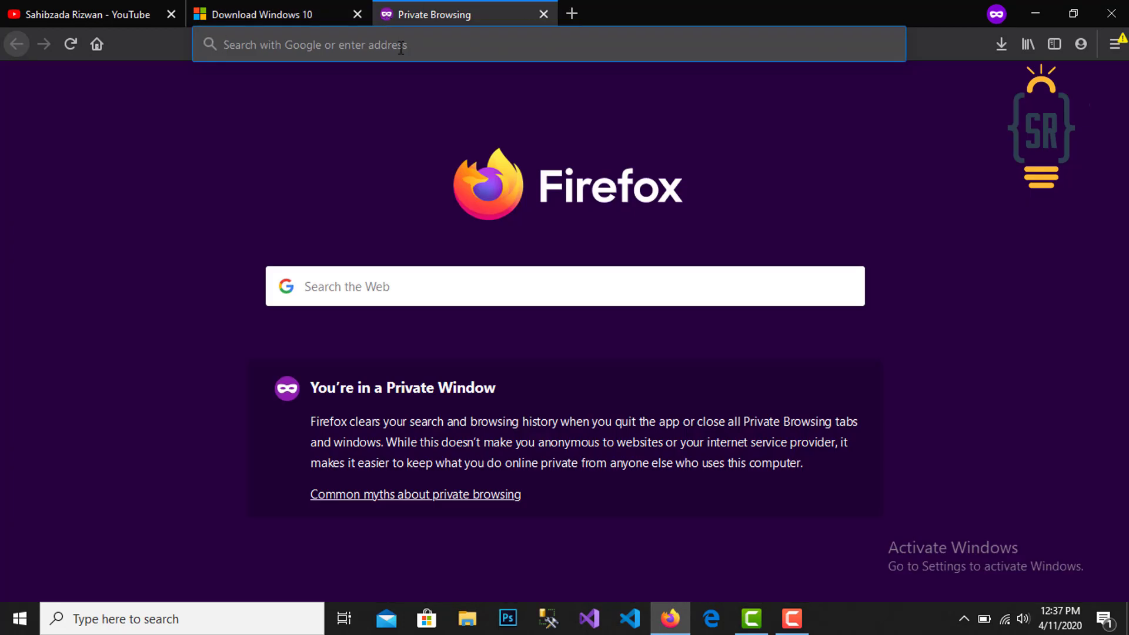
type("rufus")
key("Return")
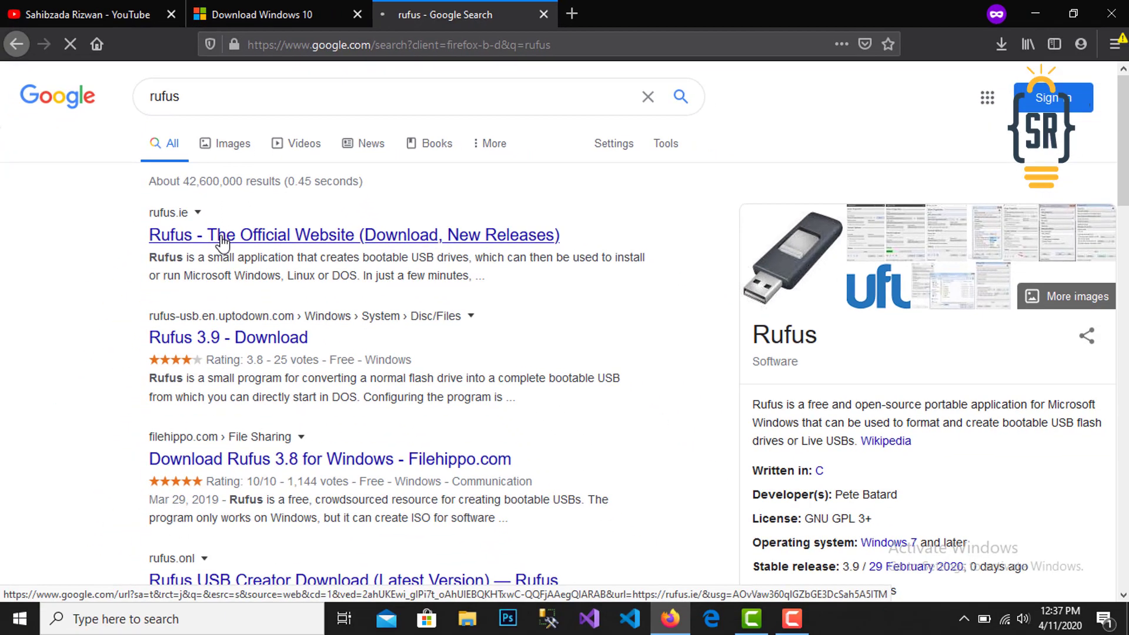
left_click(229, 497)
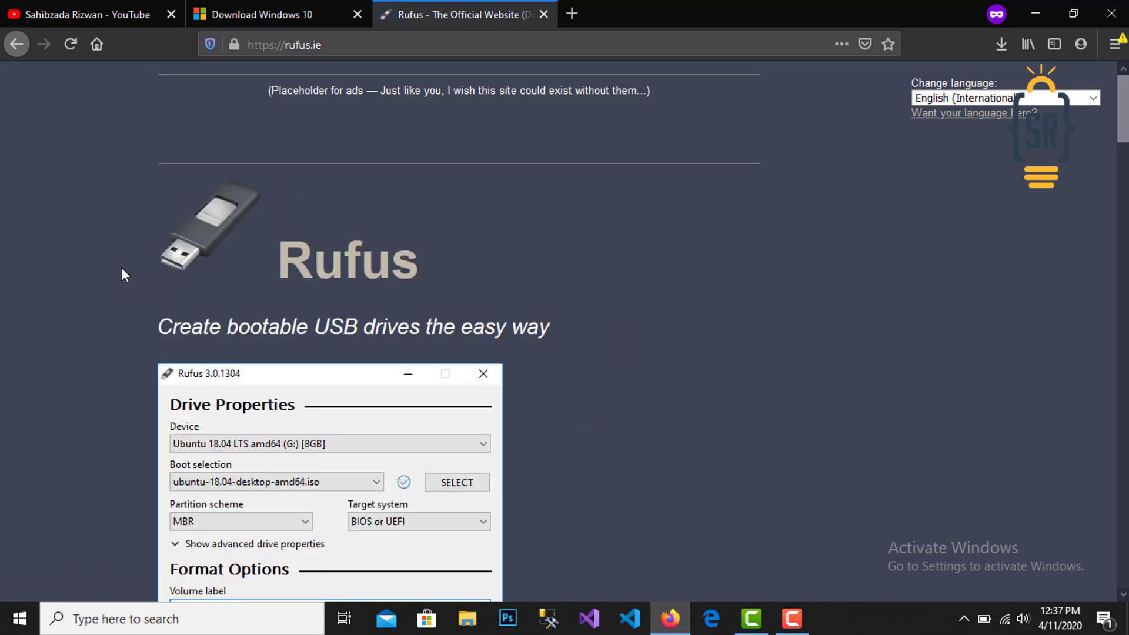
Step: Download Rufus 3.9 from the website and run rufus-3.9.exe, declining online update checks
scroll(122, 270, "down", 10)
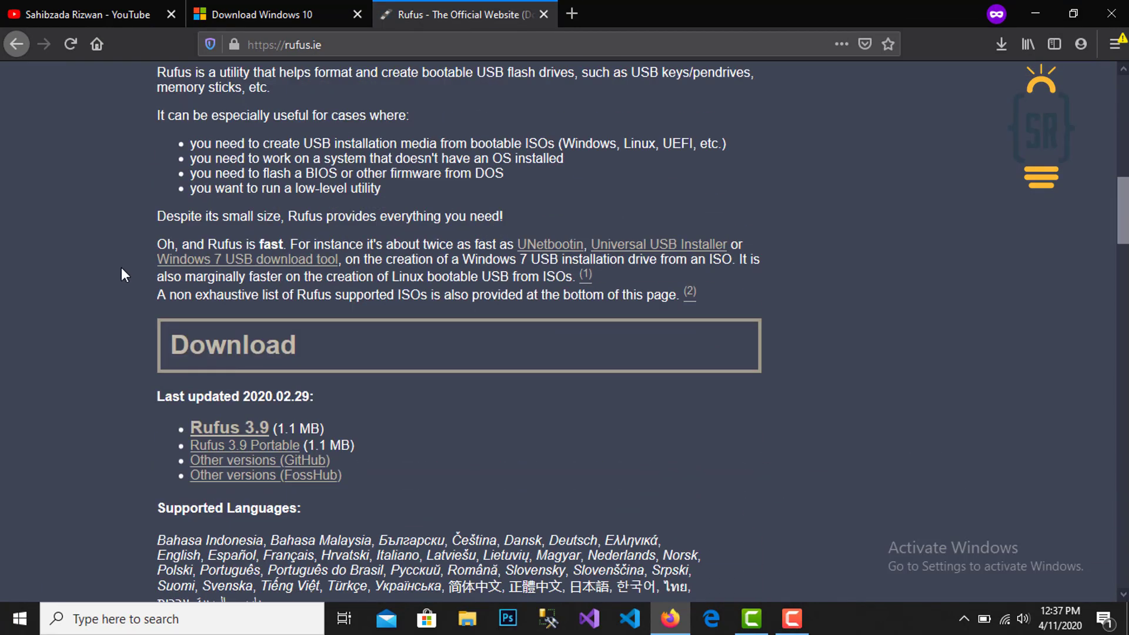
scroll(121, 269, "down", 4)
scroll(120, 270, "up", 1)
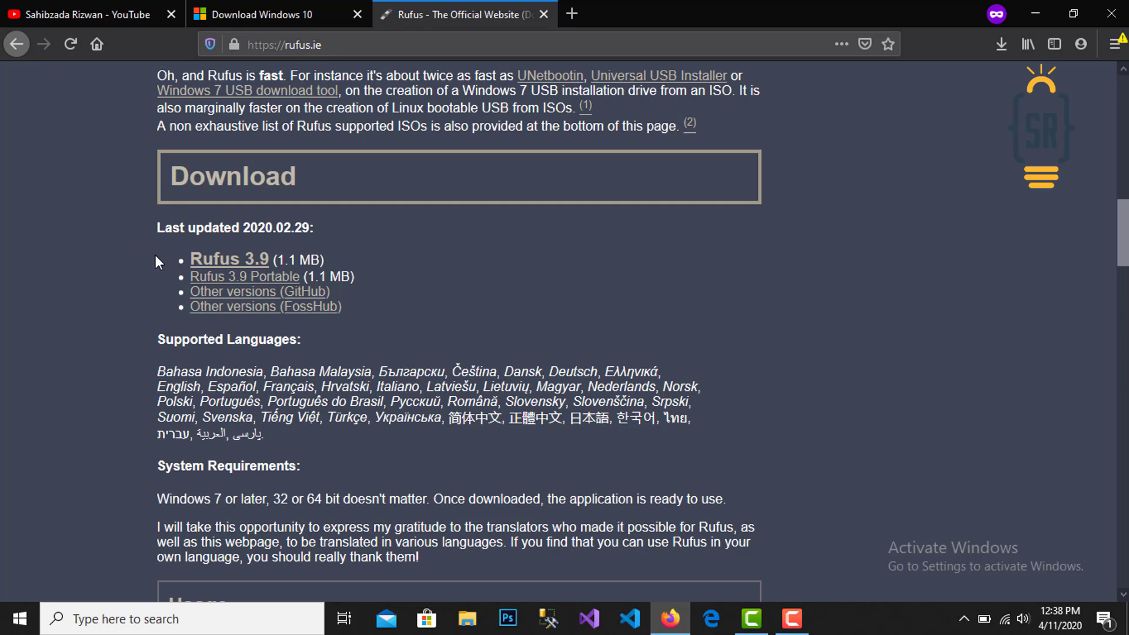
left_click(218, 264)
left_click(919, 305)
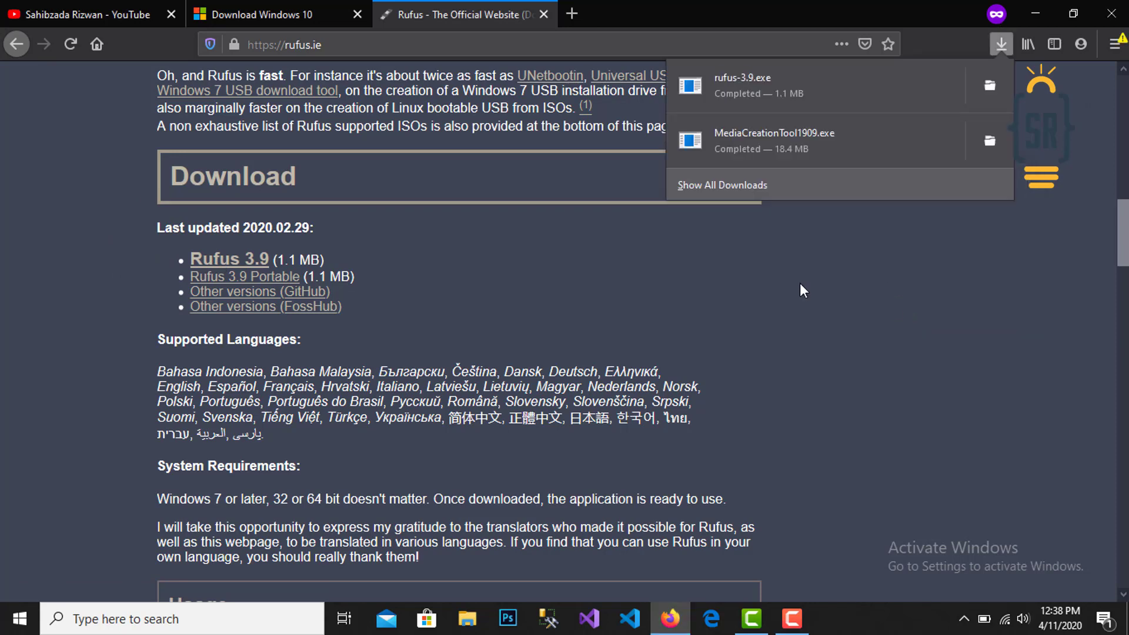
left_click(766, 94)
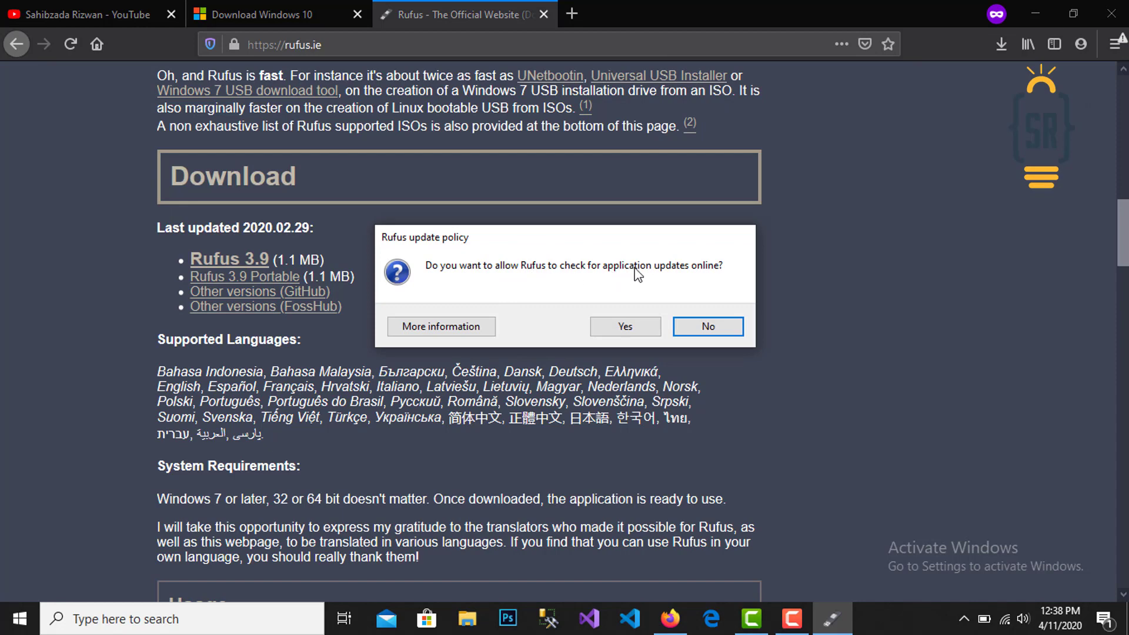
left_click(690, 328)
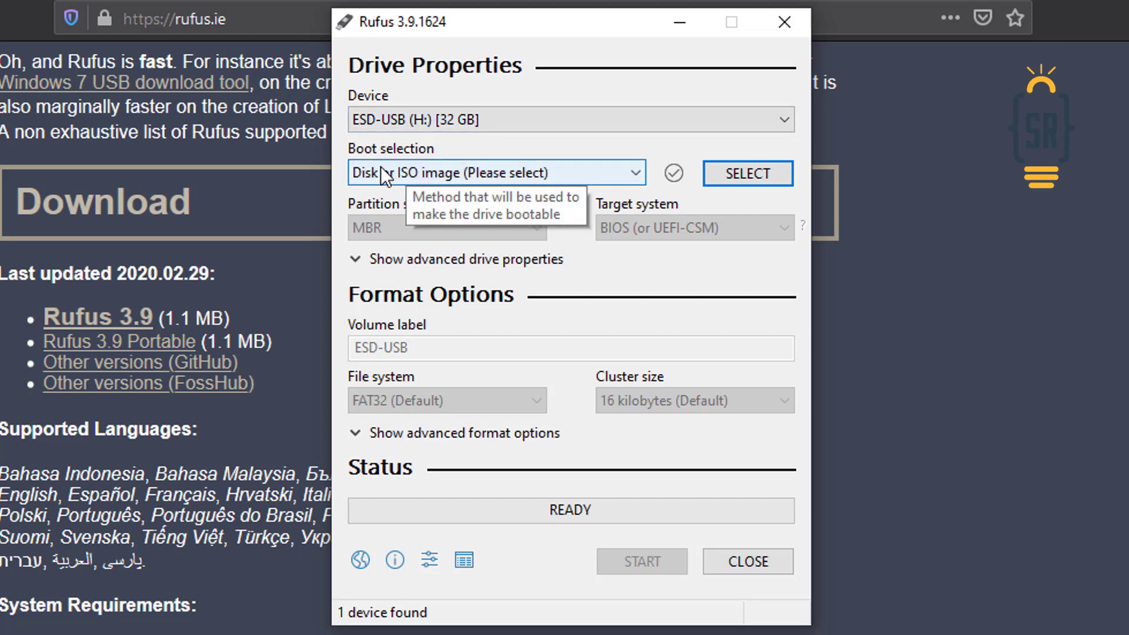
Step: Load the Windows ISO from the Desktop as the boot image and start writing it to ESD-USB (H:), accepting erasure of the drive
left_click(524, 177)
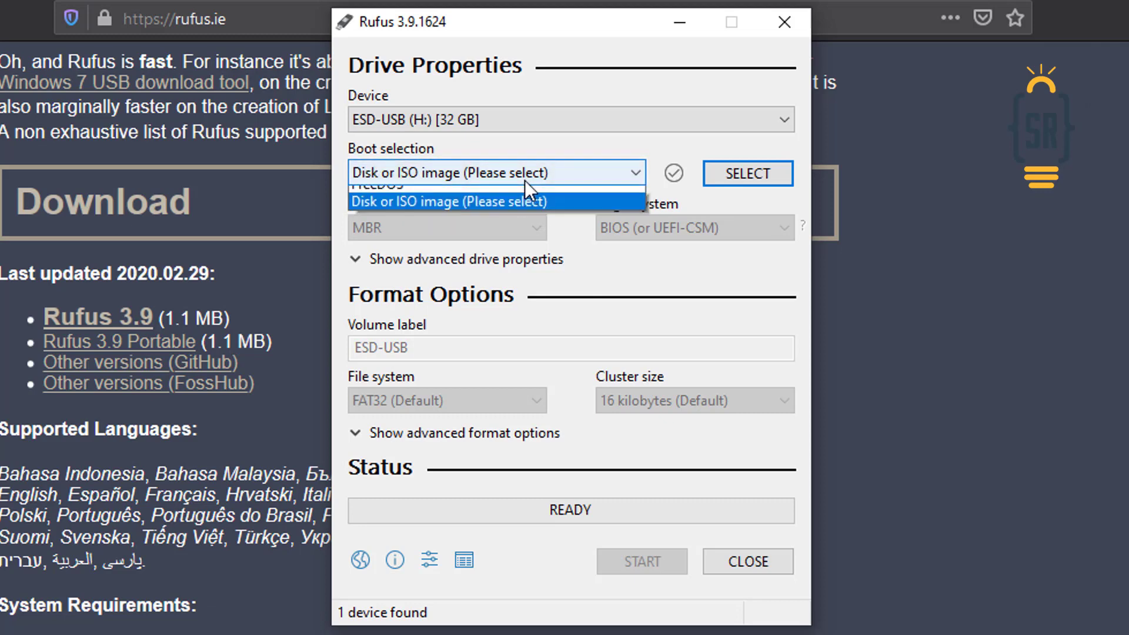
left_click(526, 177)
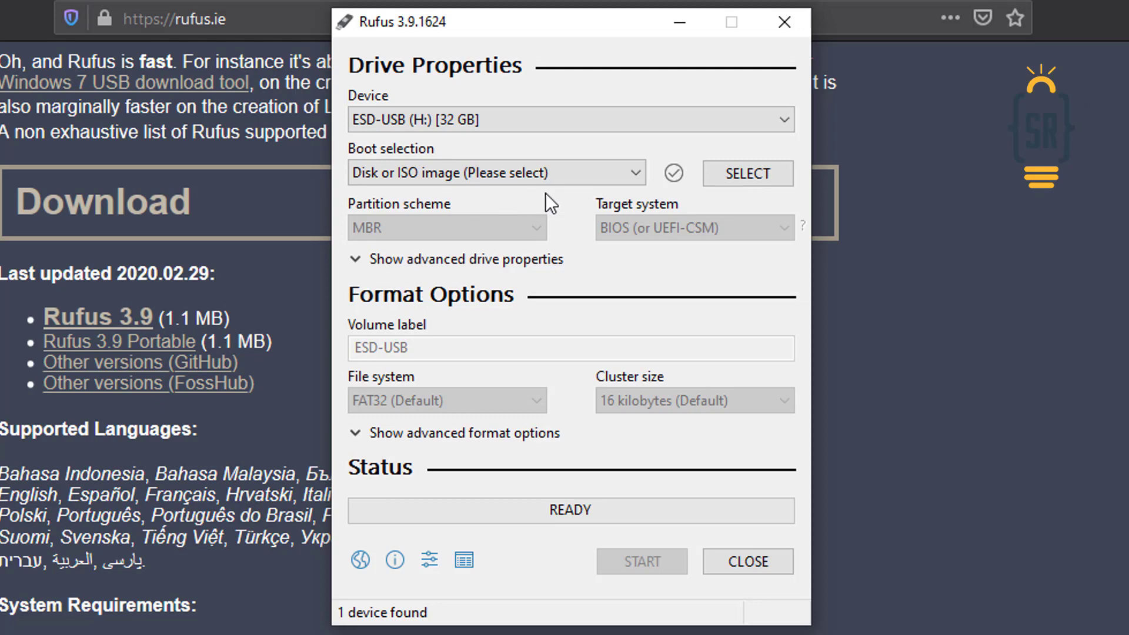
left_click(748, 179)
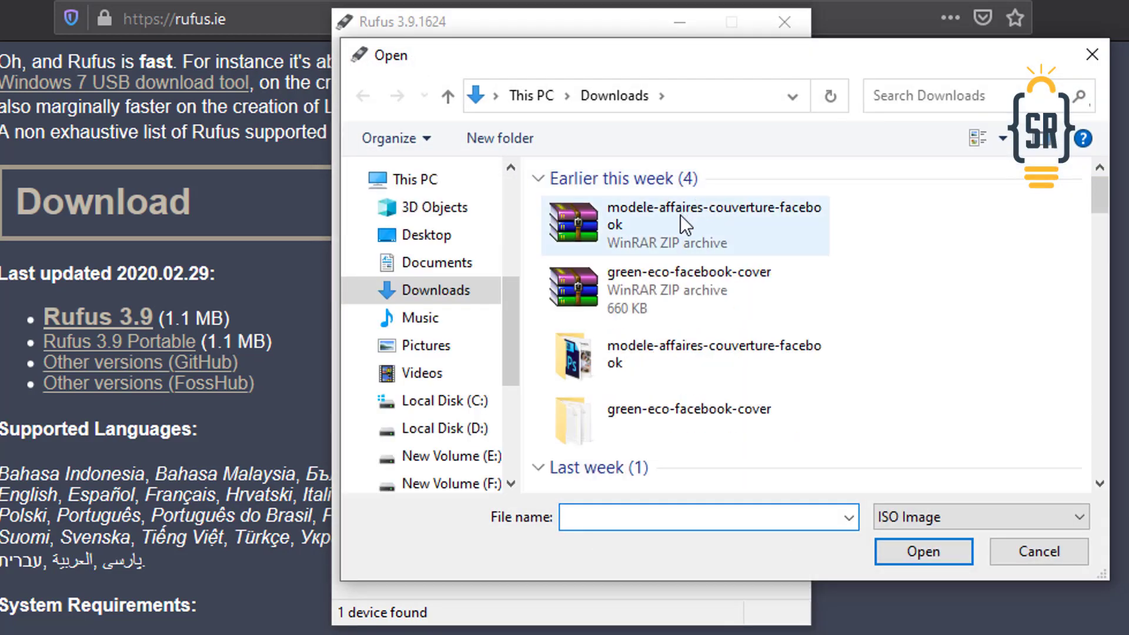
left_click(427, 235)
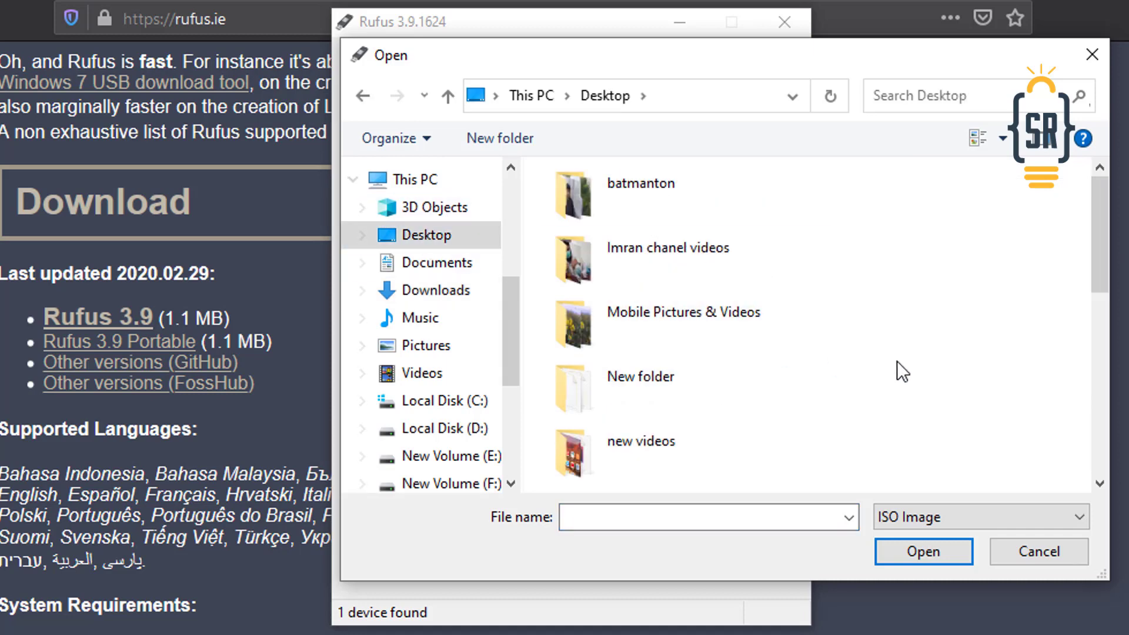
scroll(897, 361, "down", 5)
left_click(668, 455)
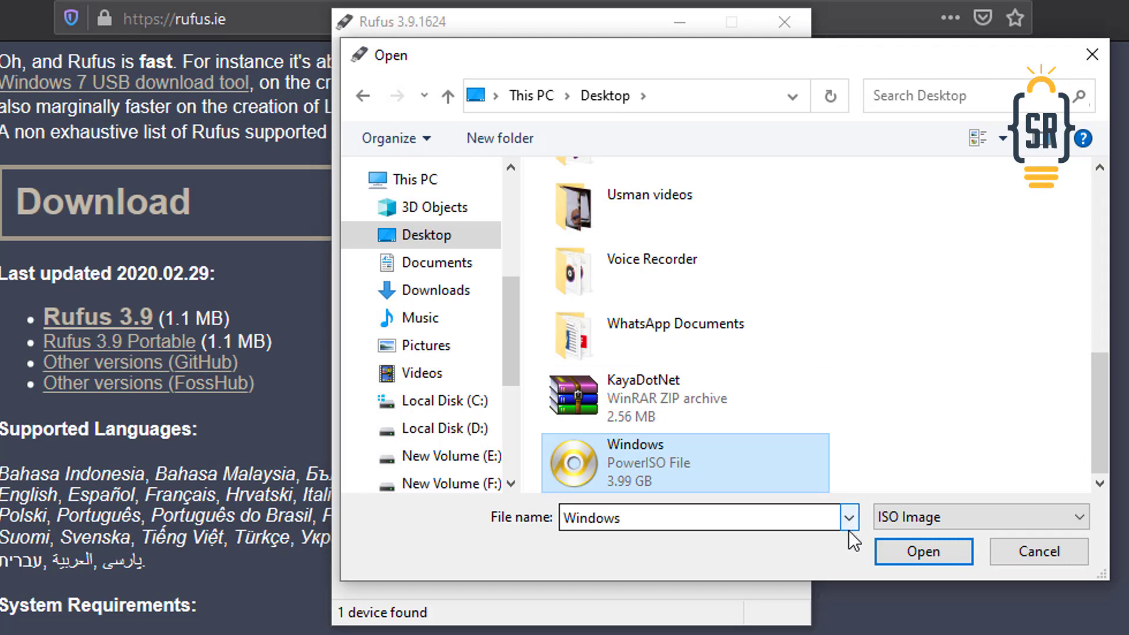
left_click(914, 550)
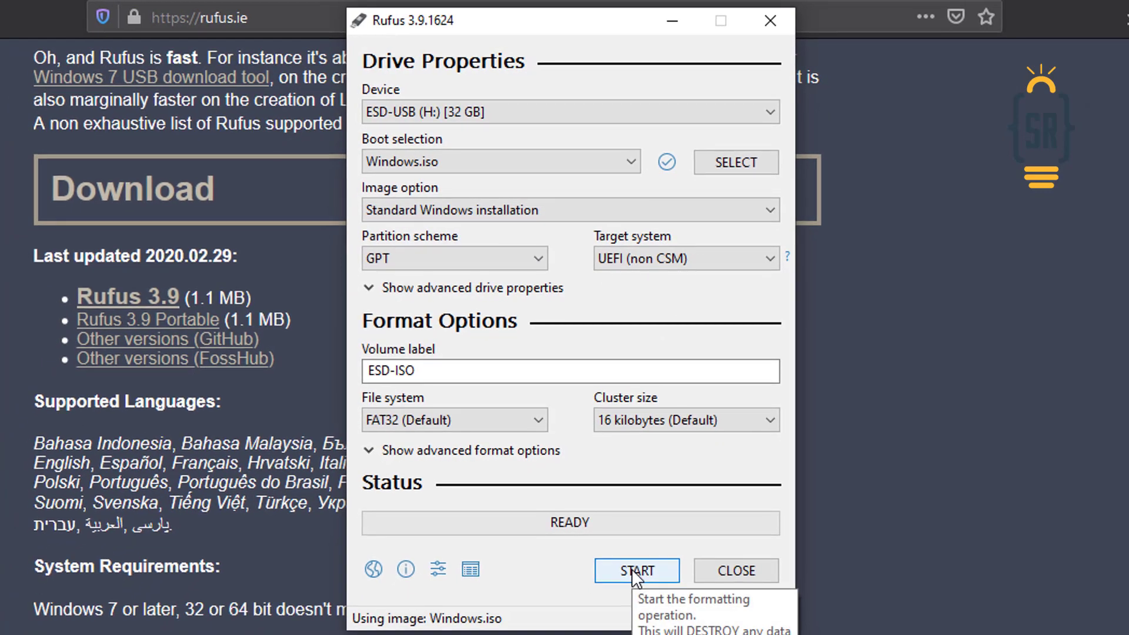
left_click(633, 570)
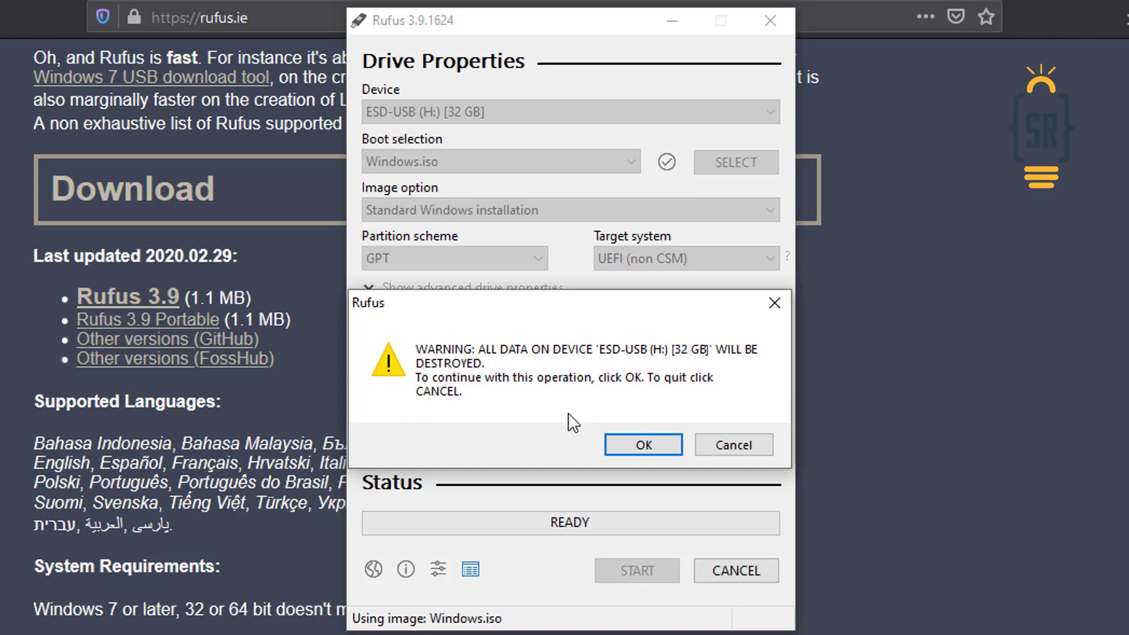
left_click(615, 446)
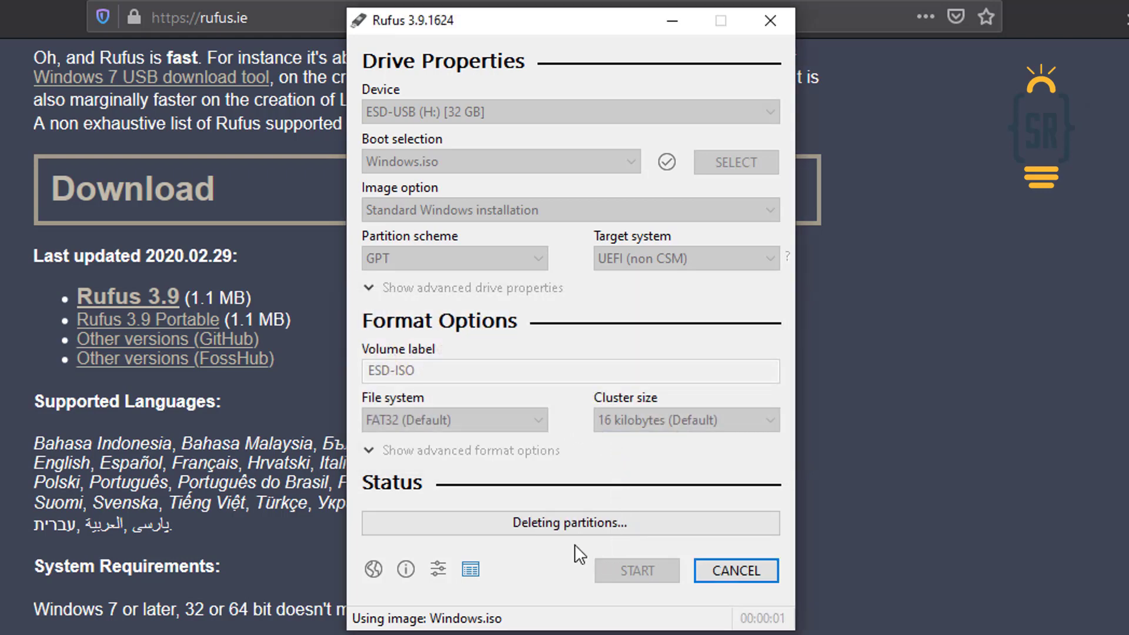